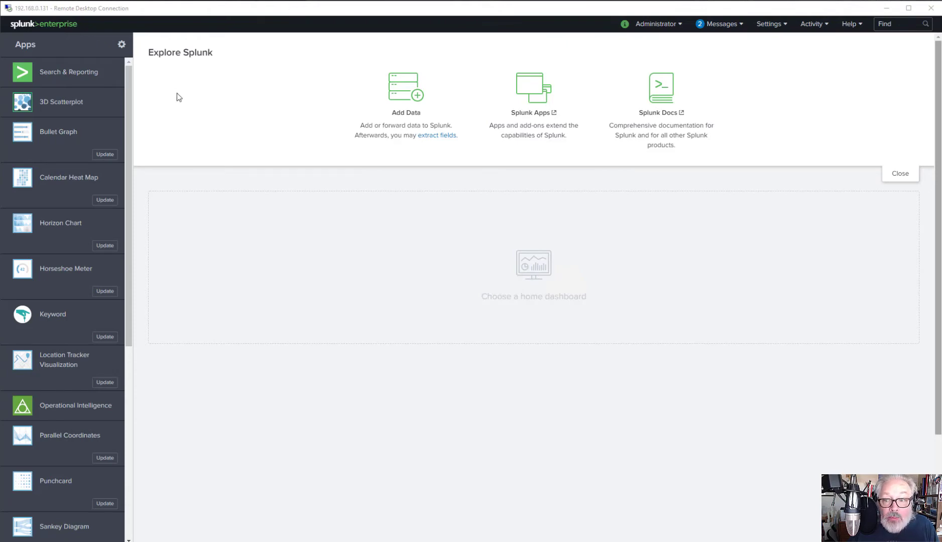
- Start a new table view in Search & Reporting using the oidemo index and the access_combined sourcetype
{"action": "left_click", "coordinate": [62, 75]}
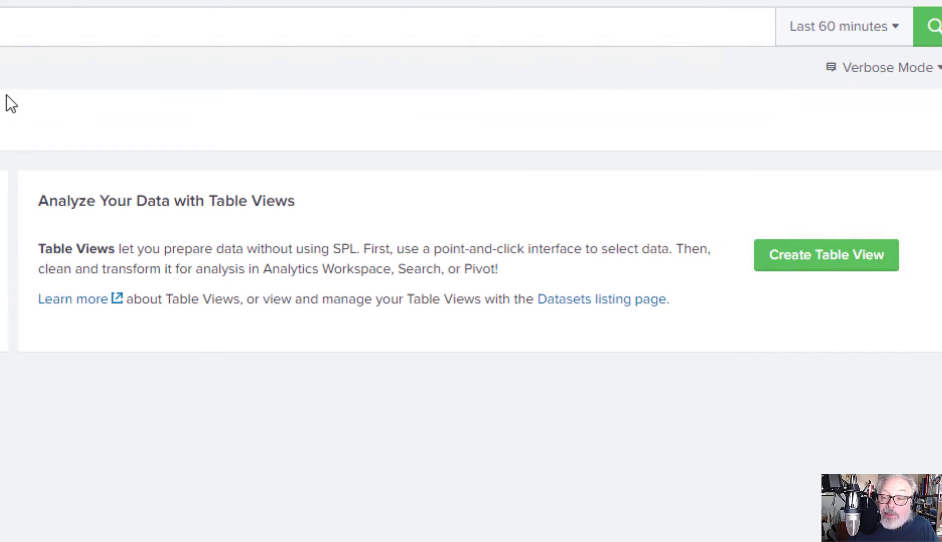
{"action": "left_click", "coordinate": [868, 258]}
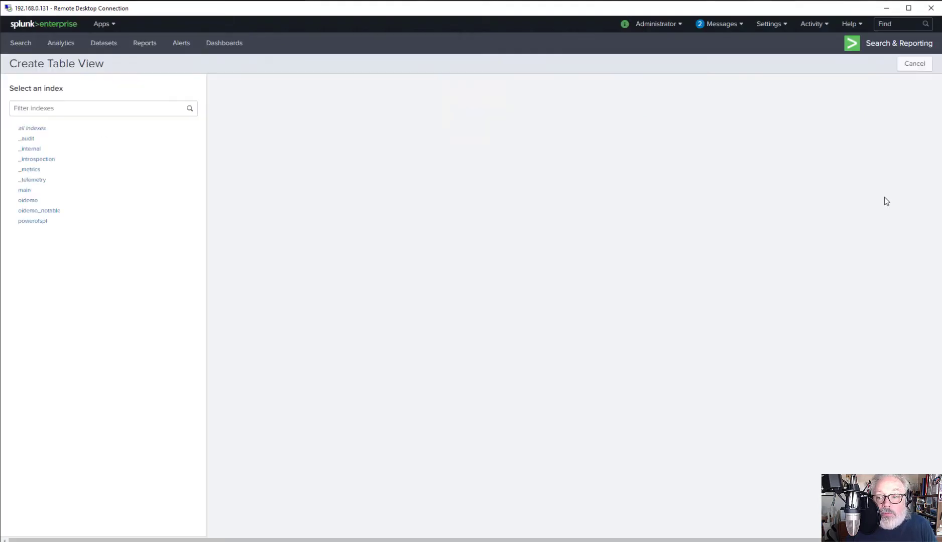
{"action": "left_click", "coordinate": [28, 200]}
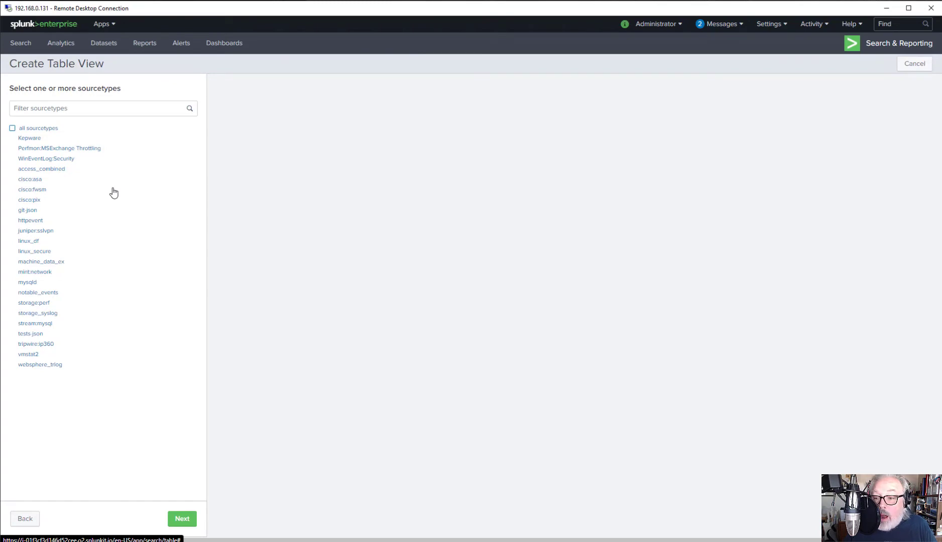
{"action": "left_click", "coordinate": [35, 172]}
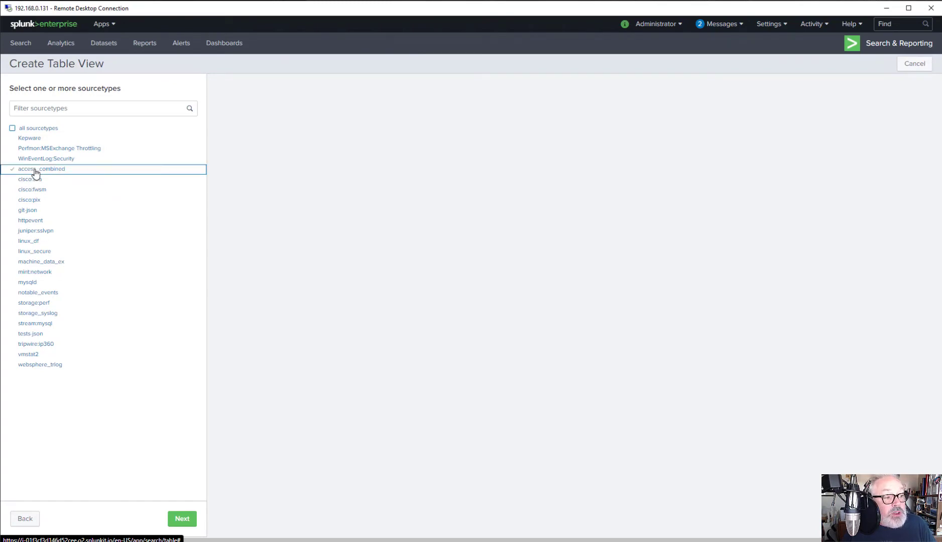
{"action": "left_click", "coordinate": [182, 522]}
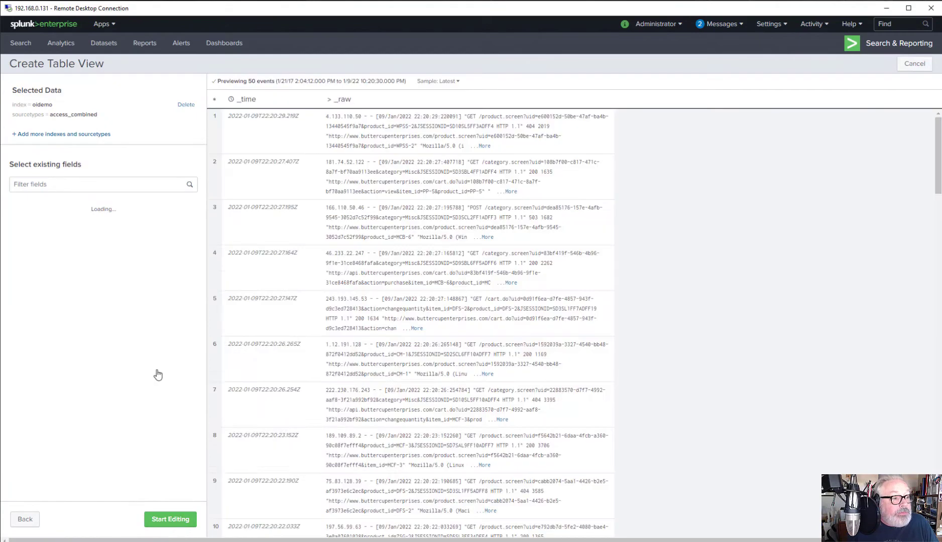
- Filter the existing fields by "status" and add status_description and status_type to the table view
{"action": "mouse_move", "coordinate": [157, 375]}
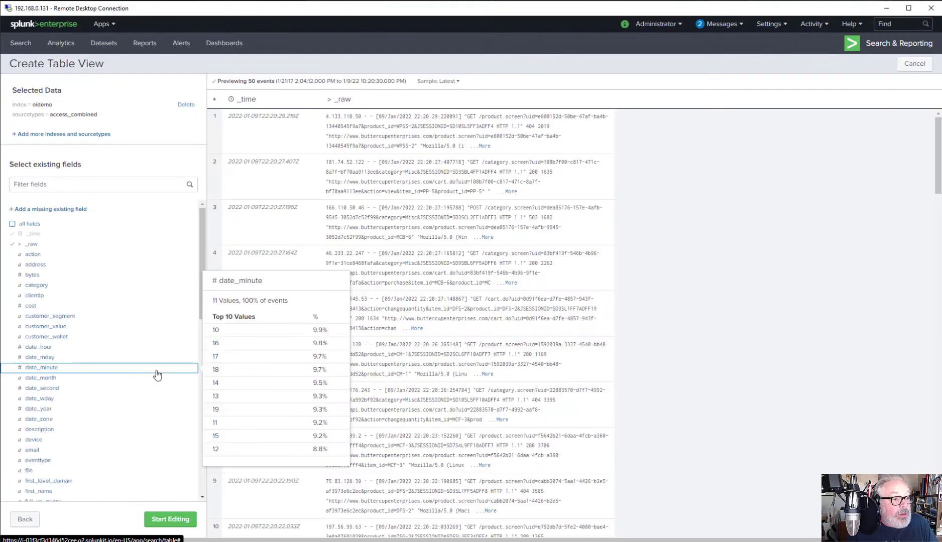
{"action": "left_click", "coordinate": [105, 186]}
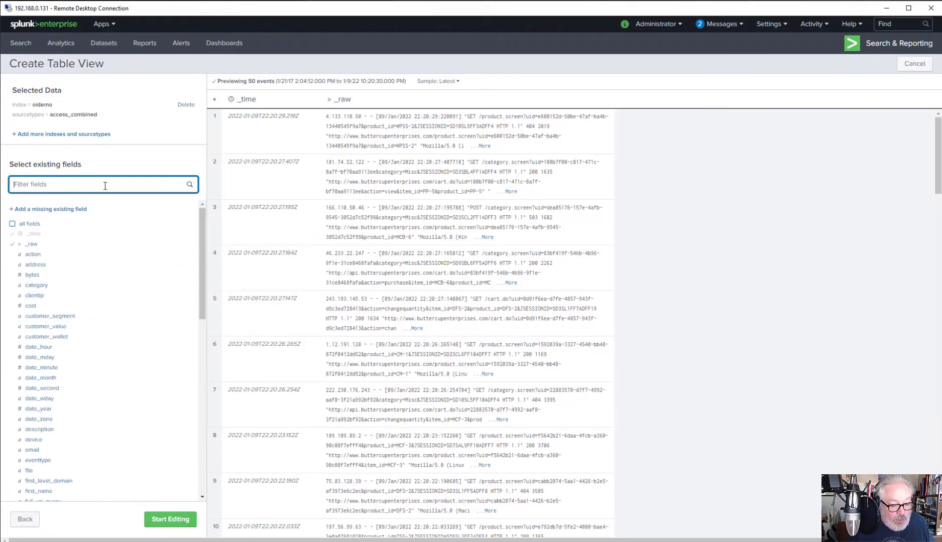
{"action": "type", "text": "status"}
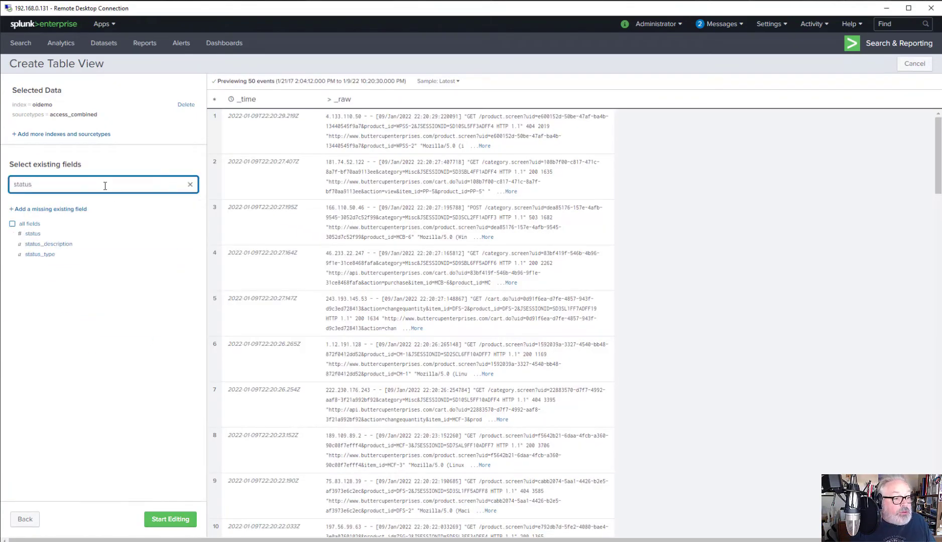
{"action": "mouse_move", "coordinate": [49, 247]}
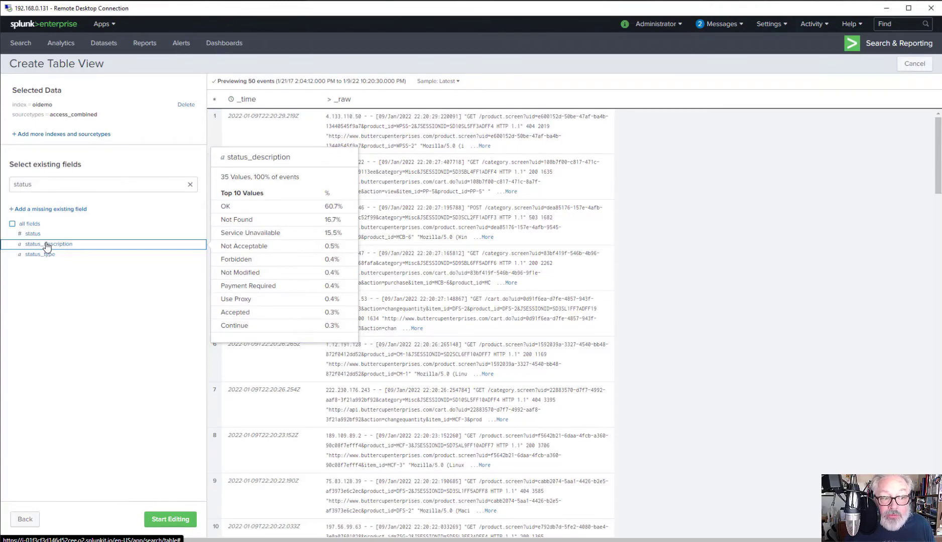
{"action": "left_click", "coordinate": [46, 245]}
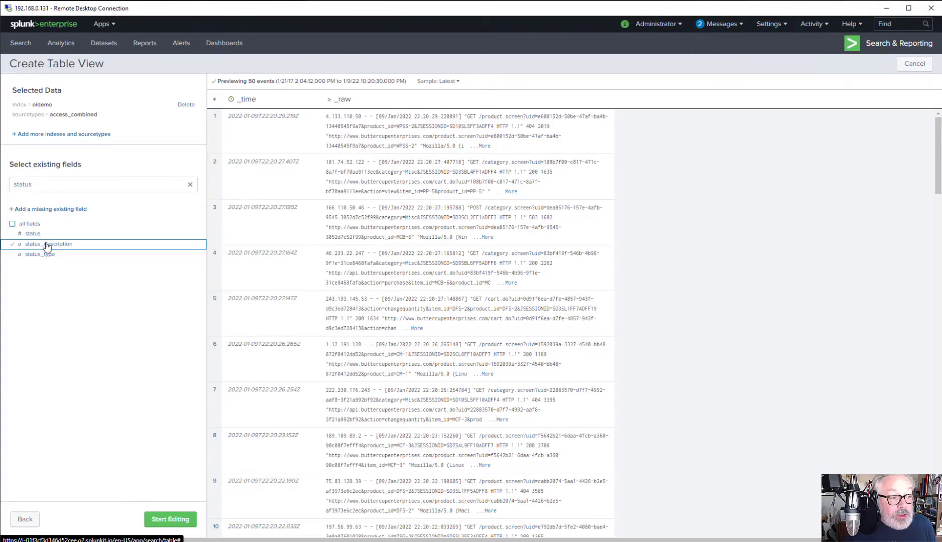
{"action": "left_click", "coordinate": [35, 255]}
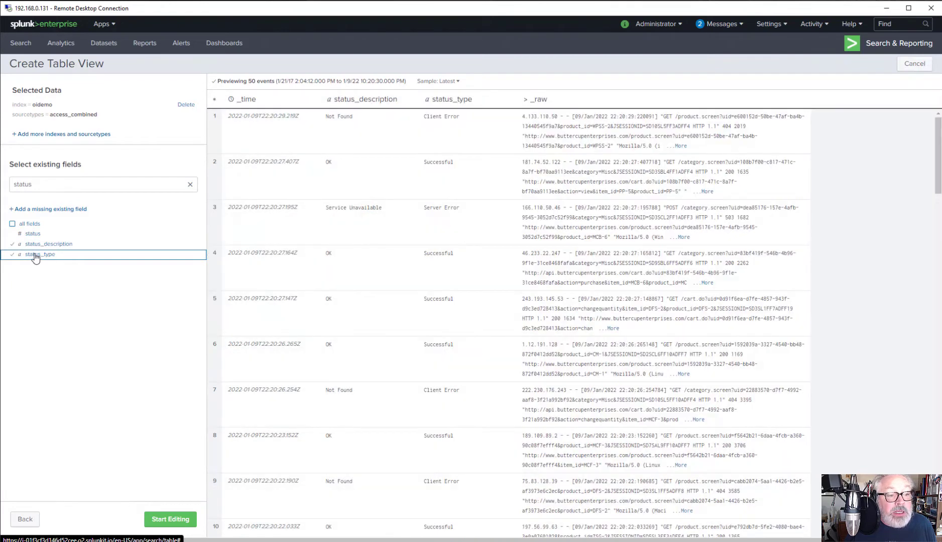
- Clear the field filter and add the customer_value field to the table view
{"action": "left_click_drag", "start_coordinate": [56, 185], "coordinate": [3, 185]}
{"action": "key", "text": "BackSpace"}
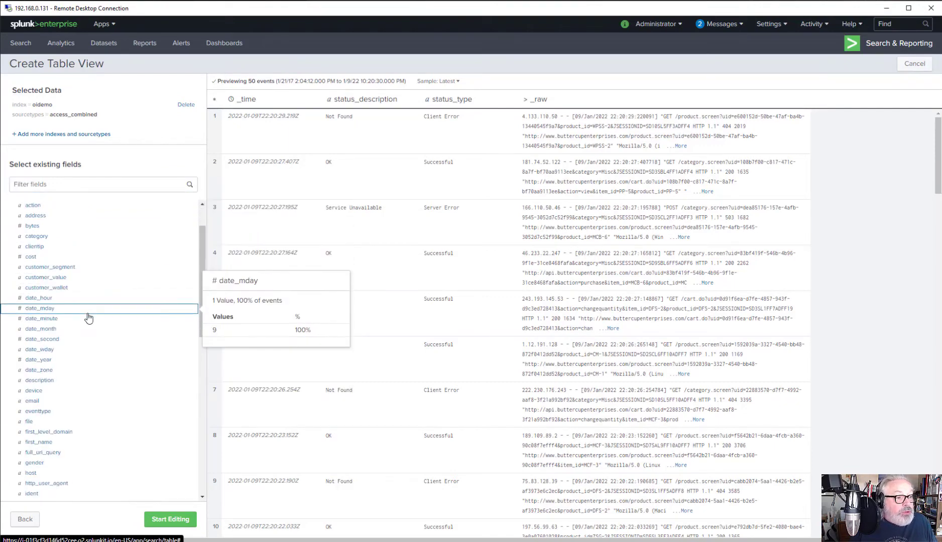
{"action": "mouse_move", "coordinate": [78, 268]}
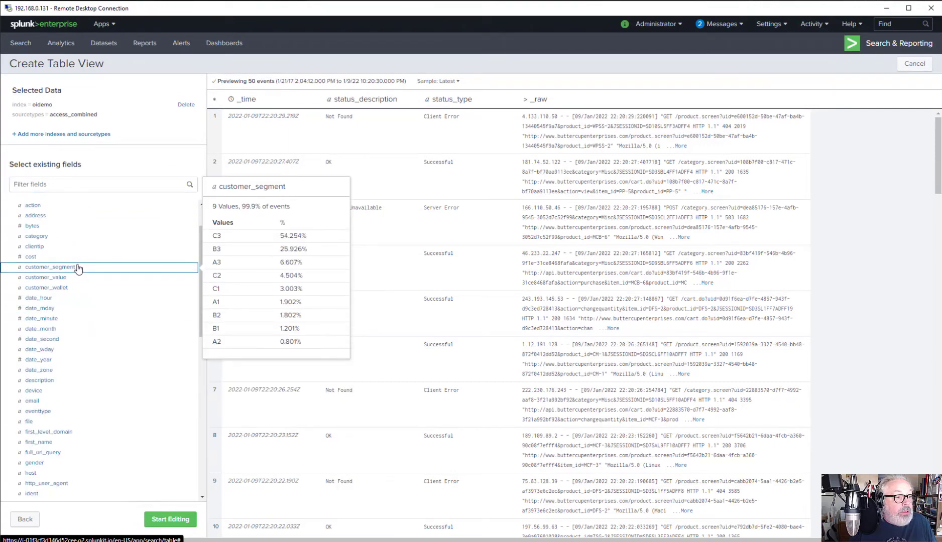
{"action": "left_click", "coordinate": [69, 281]}
- Add the http_user_agent and host fields to the table view
{"action": "scroll", "coordinate": [69, 284], "scroll_direction": "down", "scroll_amount": 1}
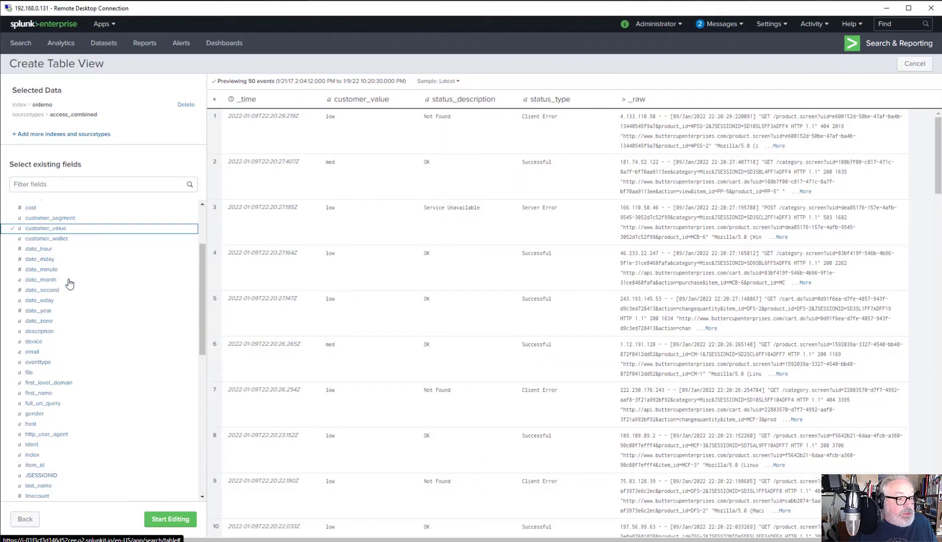
{"action": "scroll", "coordinate": [69, 284], "scroll_direction": "down", "scroll_amount": 3}
{"action": "mouse_move", "coordinate": [63, 271]}
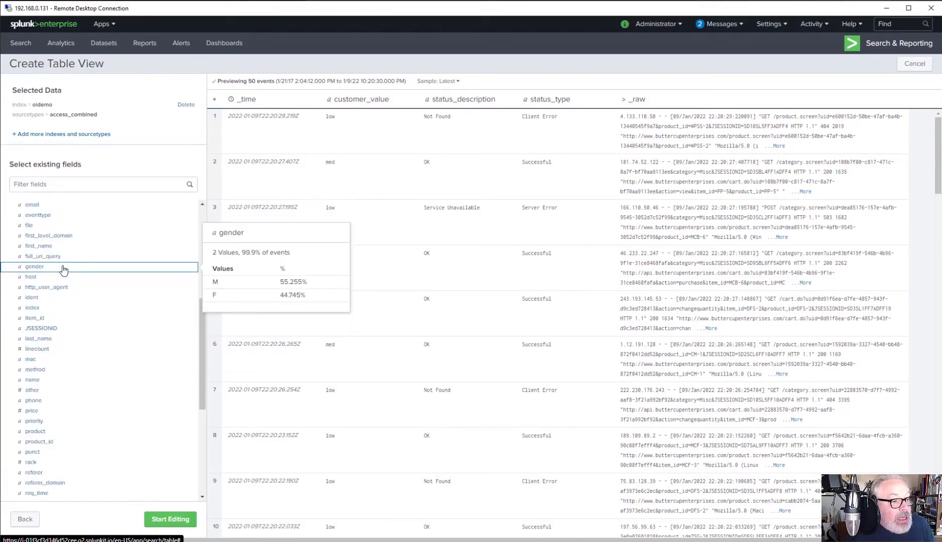
{"action": "mouse_move", "coordinate": [60, 294]}
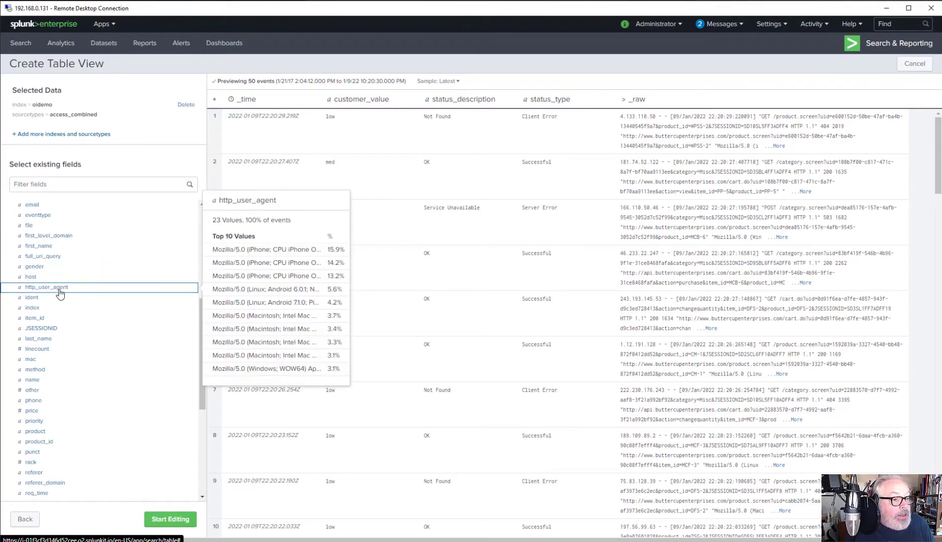
{"action": "left_click", "coordinate": [57, 290]}
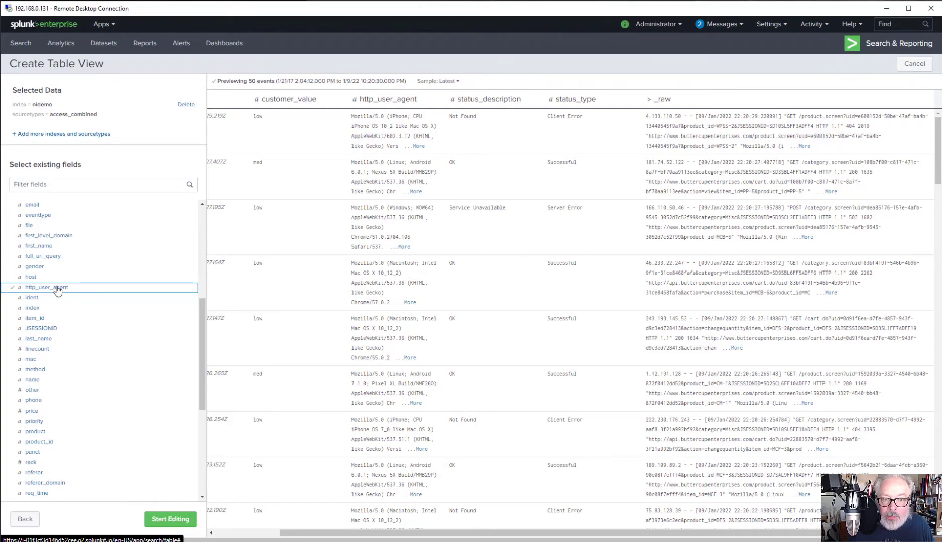
{"action": "scroll", "coordinate": [57, 291], "scroll_direction": "up", "scroll_amount": 3}
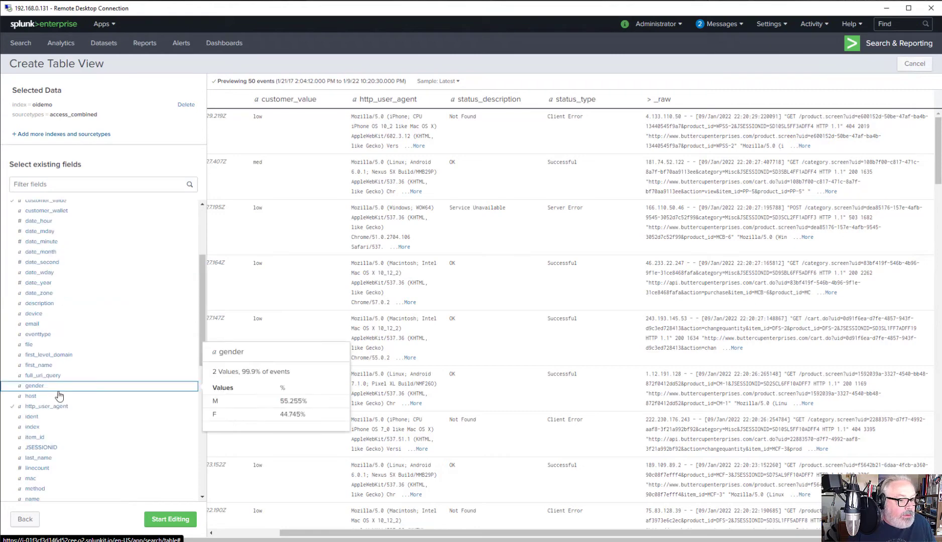
{"action": "left_click", "coordinate": [51, 399]}
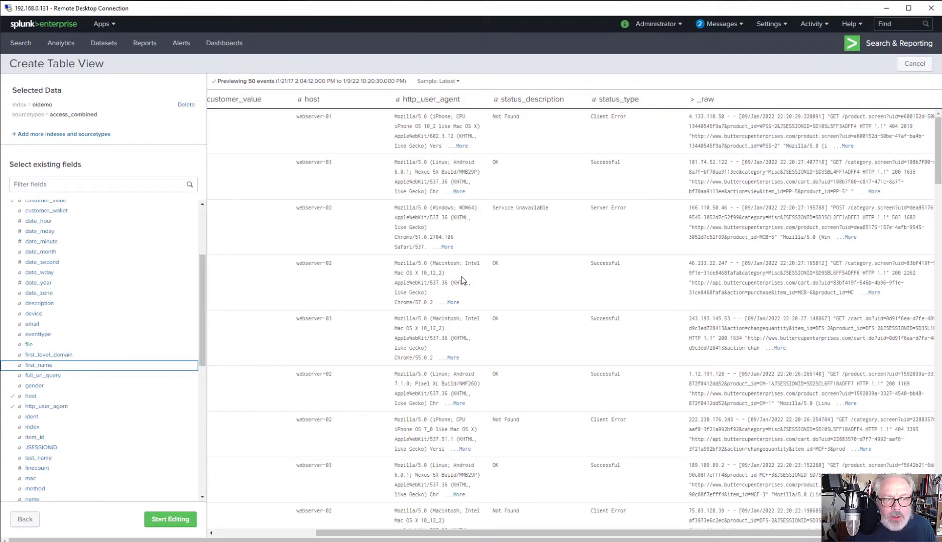
- Add the state field to the table view
{"action": "mouse_move", "coordinate": [72, 379]}
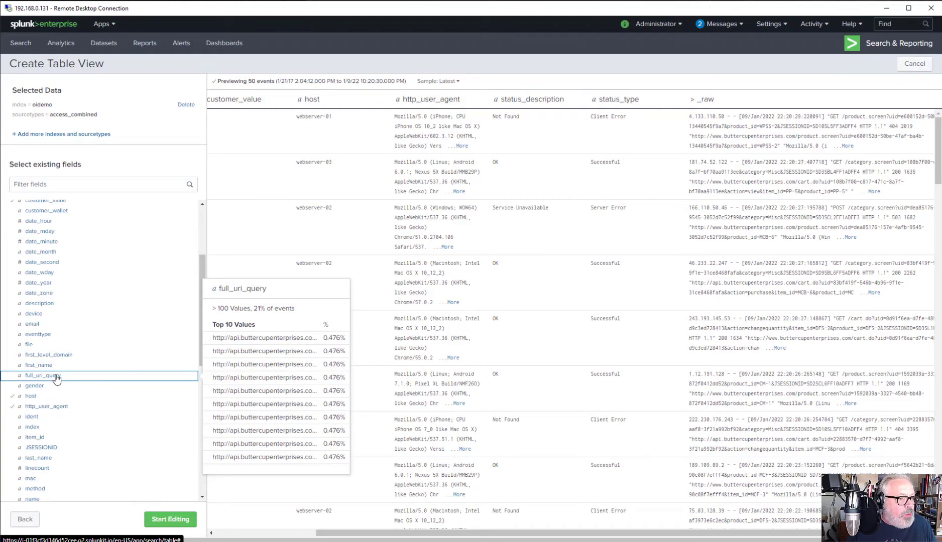
{"action": "scroll", "coordinate": [56, 380], "scroll_direction": "down", "scroll_amount": 7}
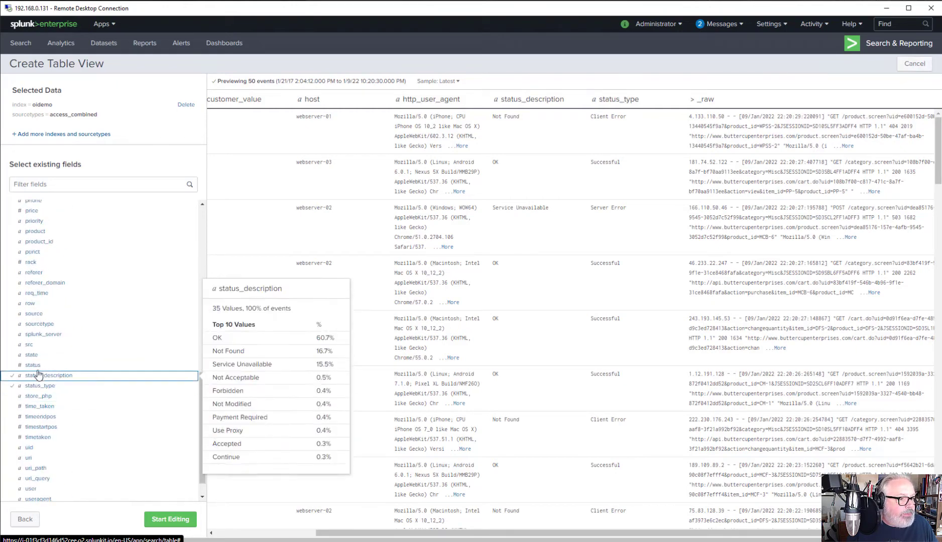
{"action": "left_click", "coordinate": [39, 358]}
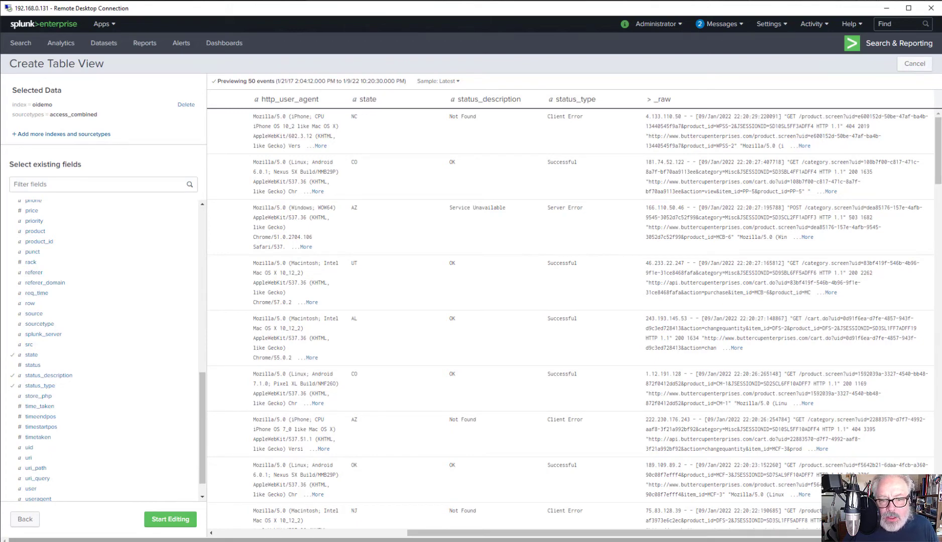
- Check the selected columns in the event preview and start editing the table view
{"action": "left_click_drag", "start_coordinate": [612, 533], "coordinate": [420, 534]}
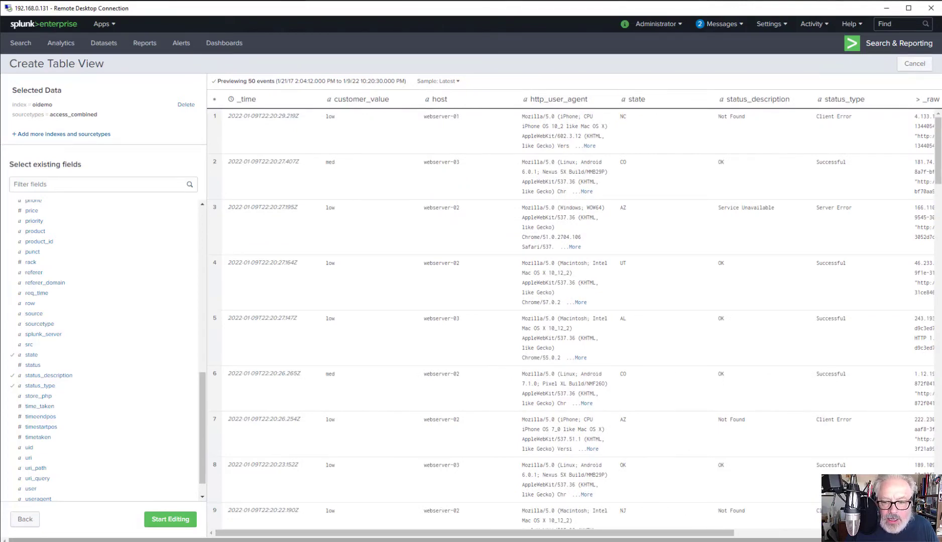
{"action": "left_click_drag", "start_coordinate": [634, 536], "coordinate": [533, 517]}
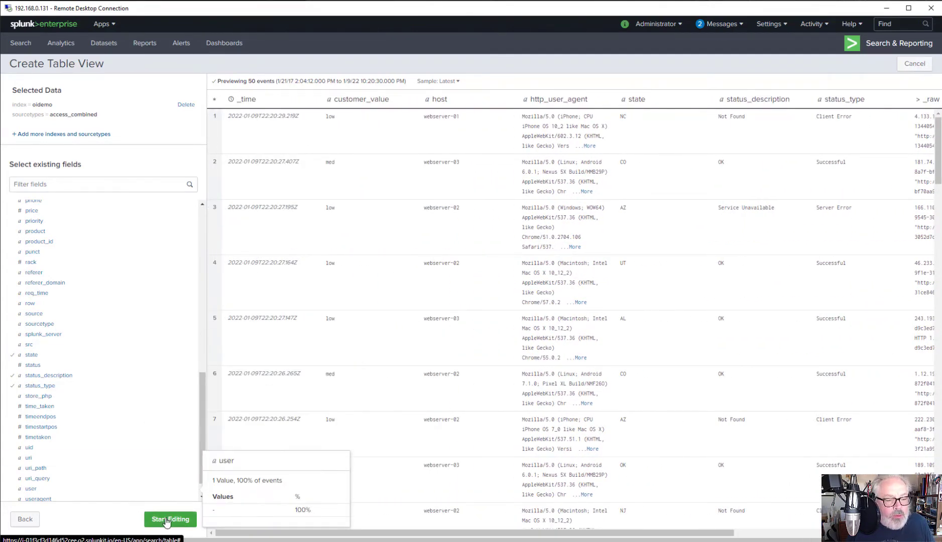
{"action": "left_click", "coordinate": [165, 520]}
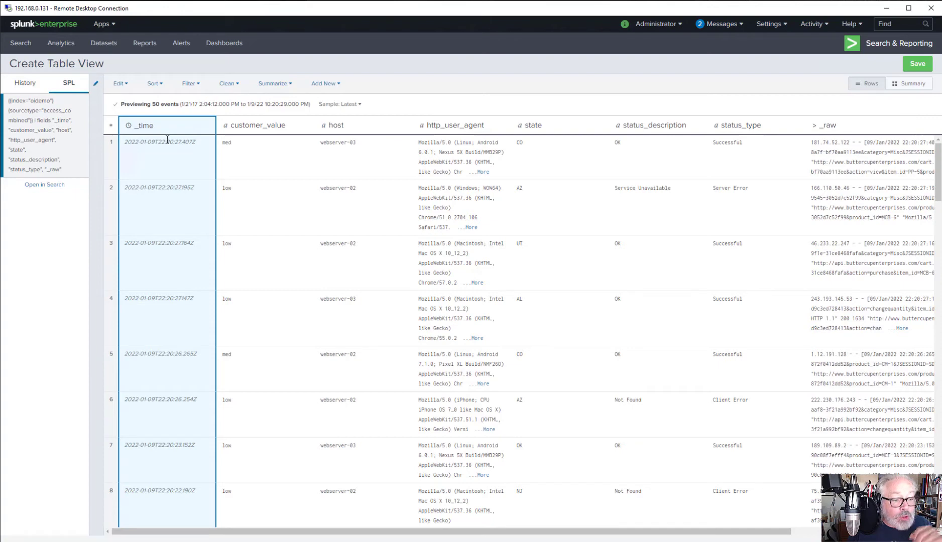
{"action": "left_click", "coordinate": [126, 88]}
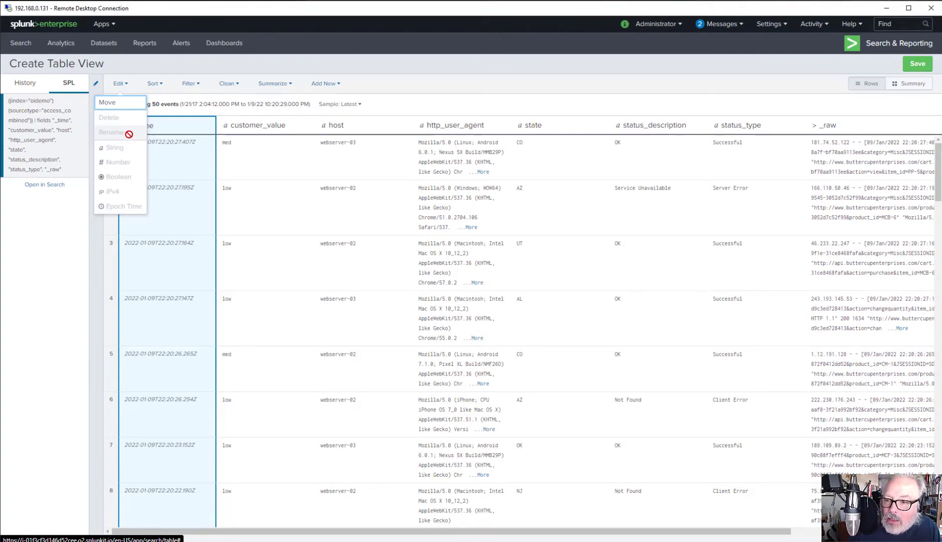
{"action": "left_click", "coordinate": [257, 129]}
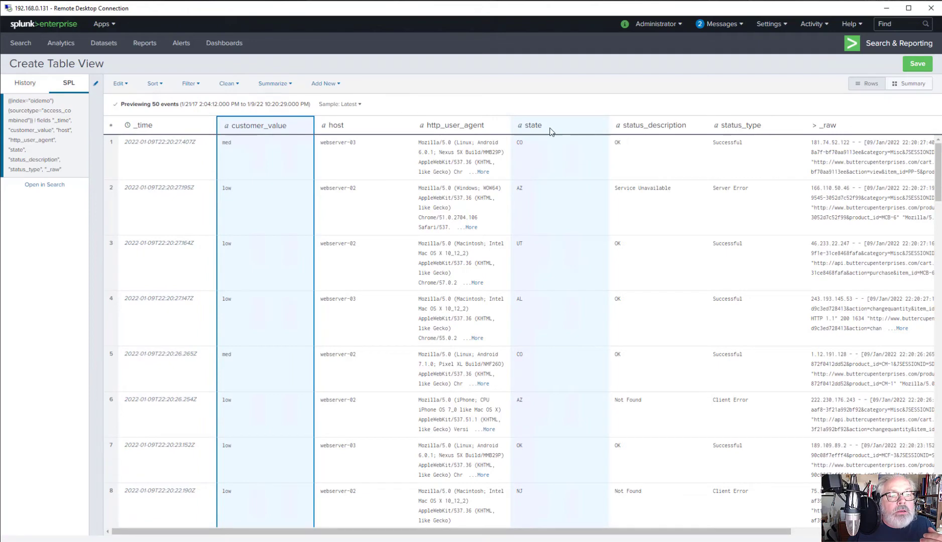
- Change the host column's data type to IPv4 and restore it to String
{"action": "left_click", "coordinate": [374, 131]}
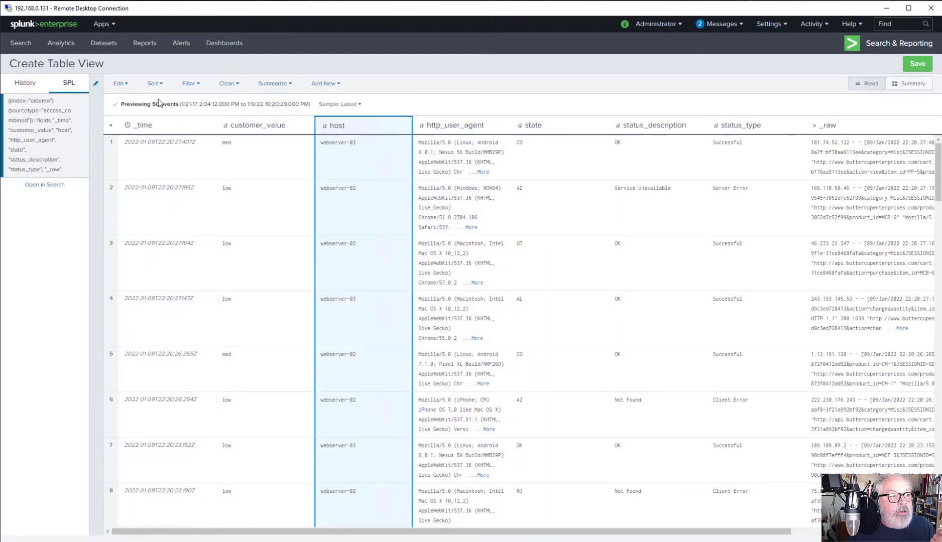
{"action": "left_click", "coordinate": [121, 84]}
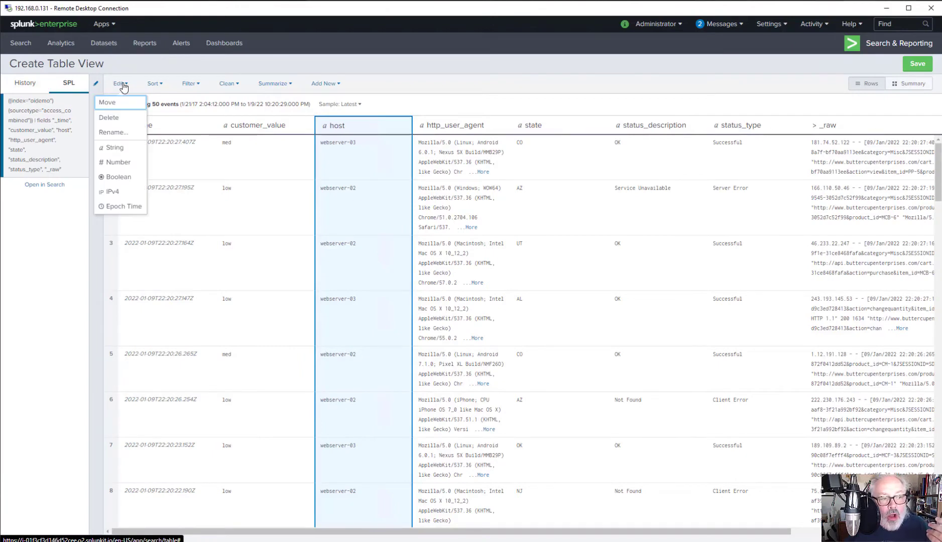
{"action": "left_click", "coordinate": [113, 192]}
{"action": "mouse_move", "coordinate": [380, 173]}
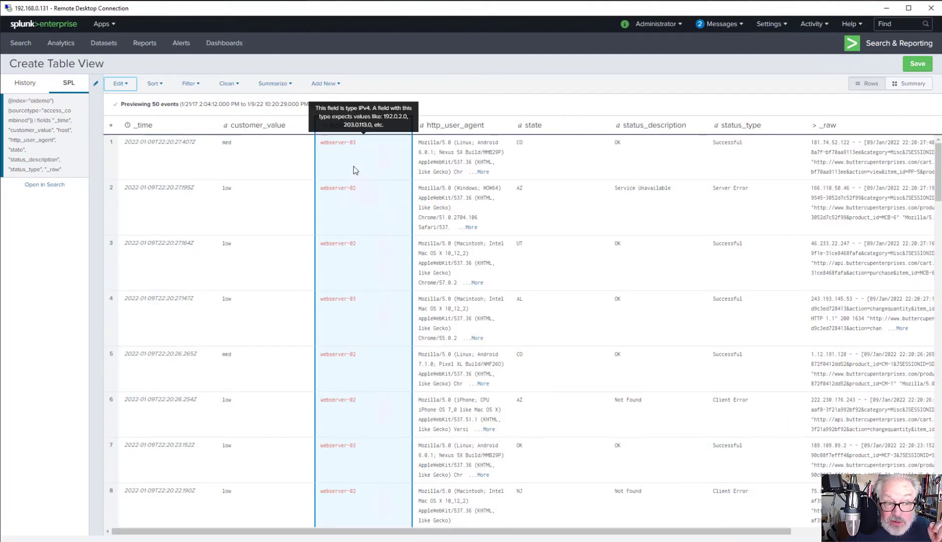
{"action": "left_click", "coordinate": [128, 84]}
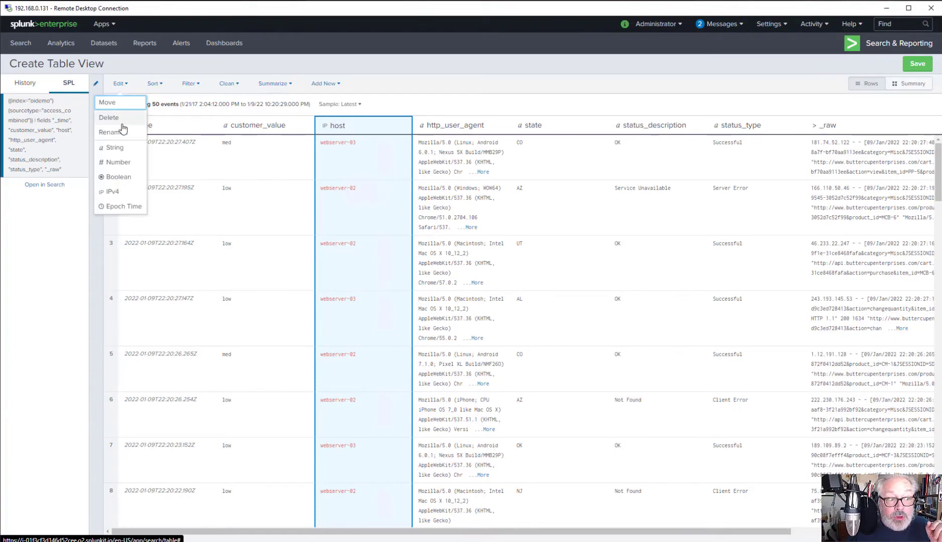
{"action": "left_click", "coordinate": [117, 148]}
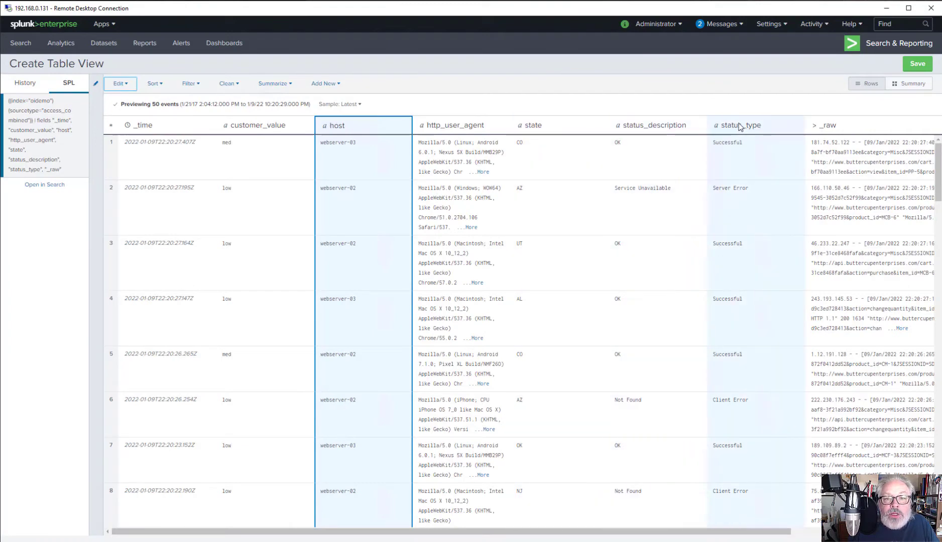
- Filter the table to rows whose status_description does not contain OK
{"action": "left_click_drag", "start_coordinate": [734, 187], "coordinate": [753, 188]}
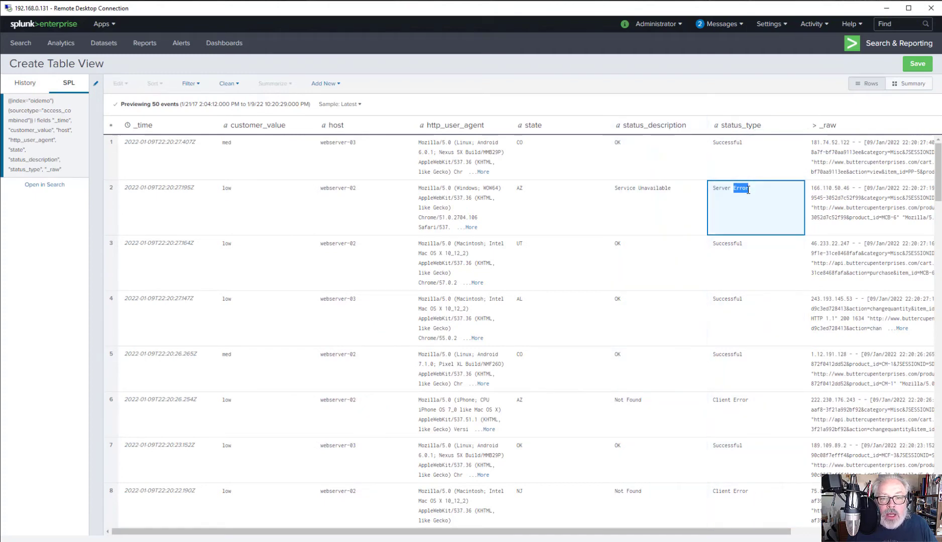
{"action": "left_click", "coordinate": [650, 126]}
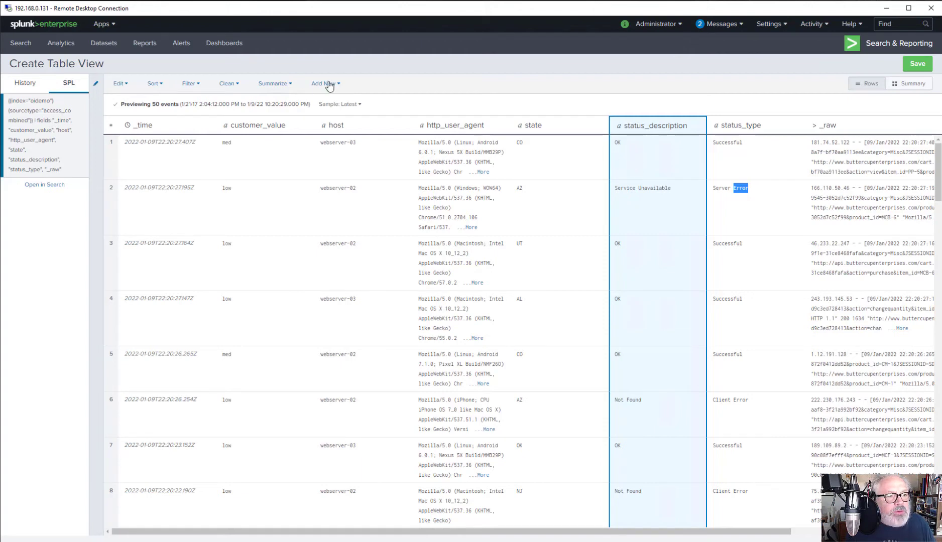
{"action": "left_click", "coordinate": [191, 84]}
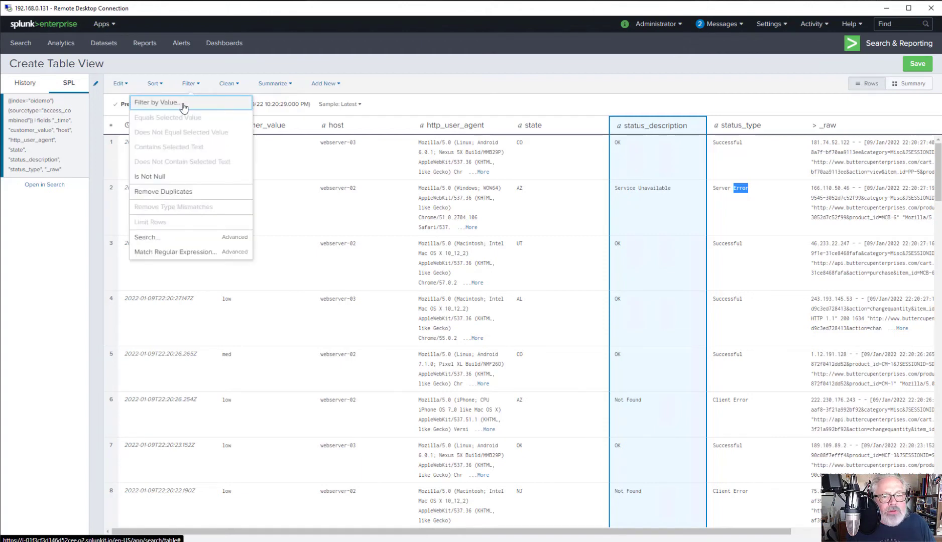
{"action": "left_click", "coordinate": [185, 102]}
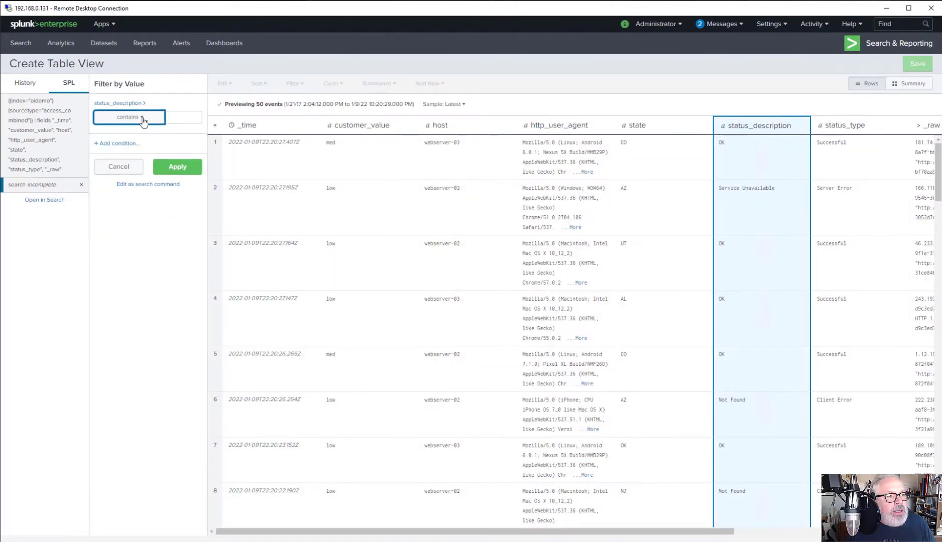
{"action": "left_click", "coordinate": [142, 118]}
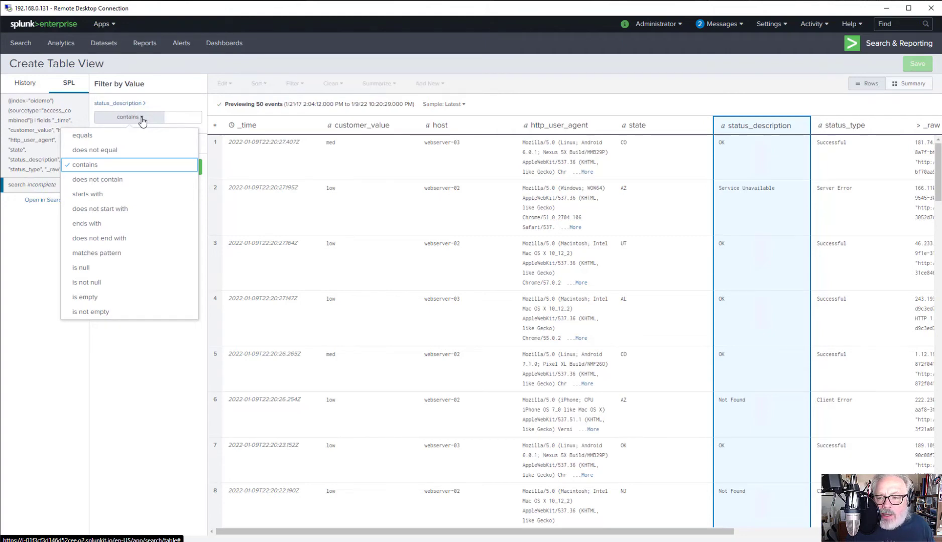
{"action": "left_click", "coordinate": [117, 180]}
{"action": "left_click", "coordinate": [170, 119]}
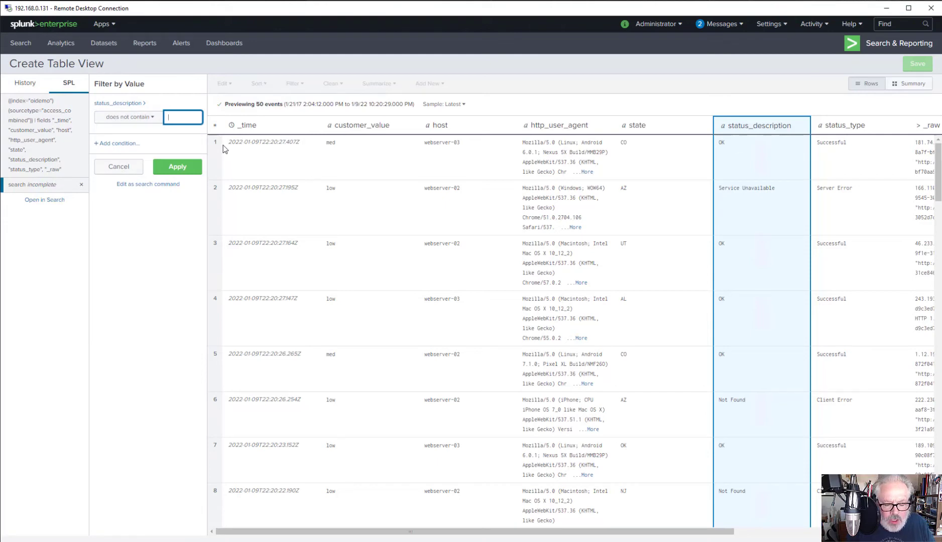
{"action": "type", "text": "OK"}
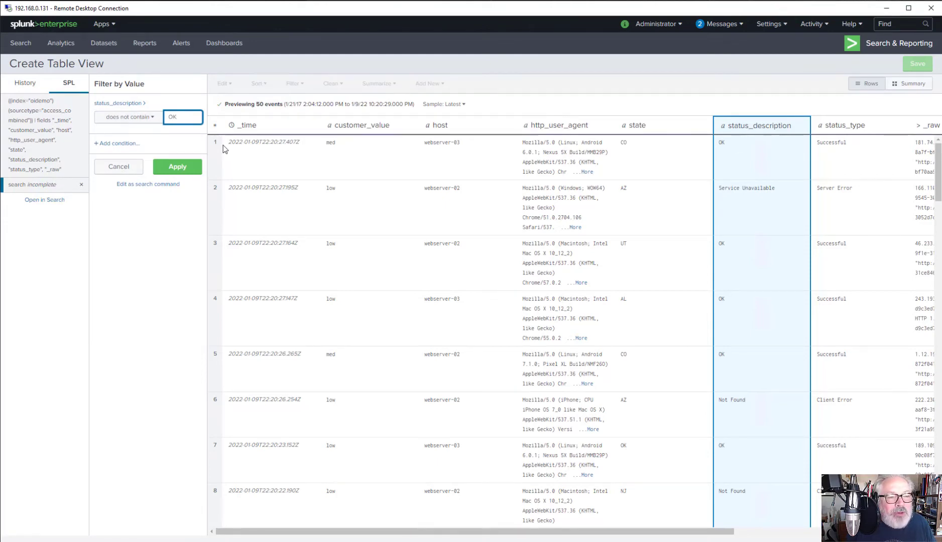
{"action": "left_click", "coordinate": [177, 168]}
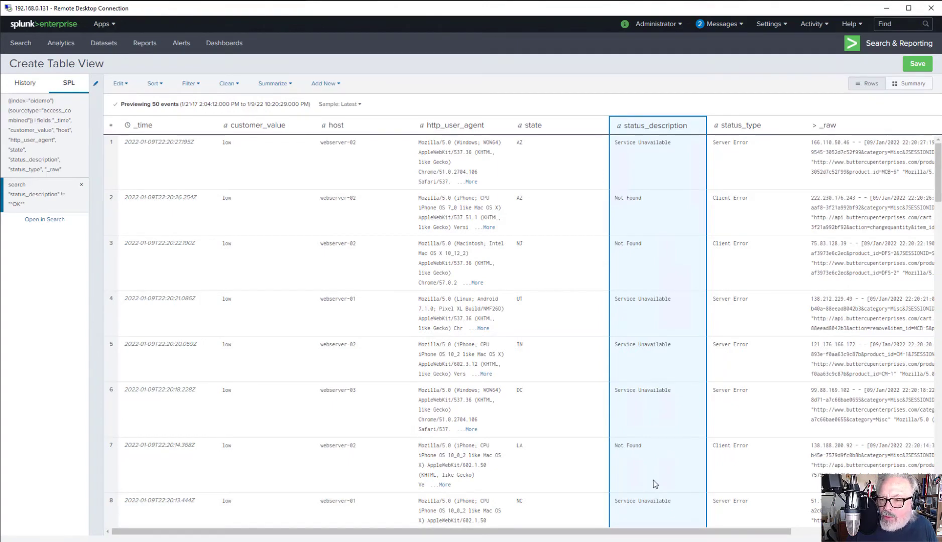
- Split the status_type column at the space delimiter into new fields named Side and ErrorMessage
{"action": "left_click", "coordinate": [780, 144]}
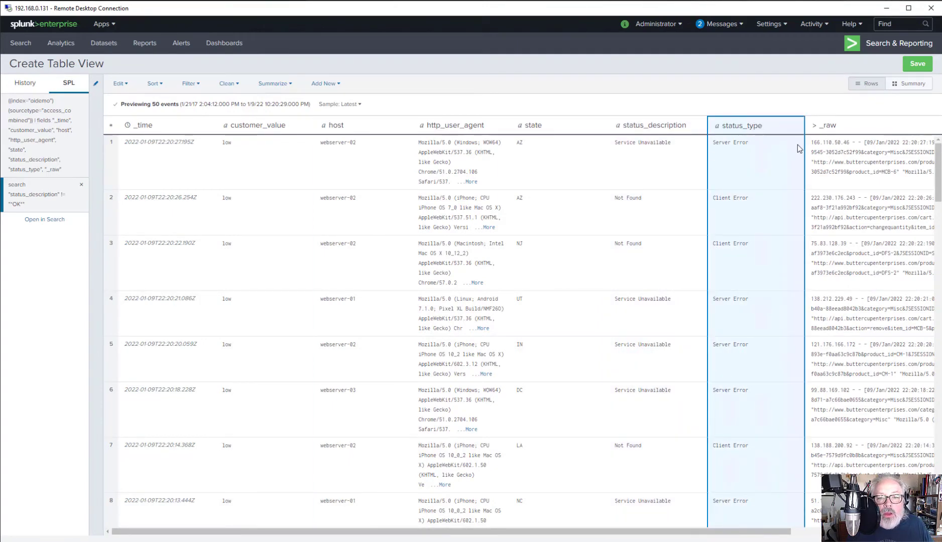
{"action": "double_click", "coordinate": [740, 143]}
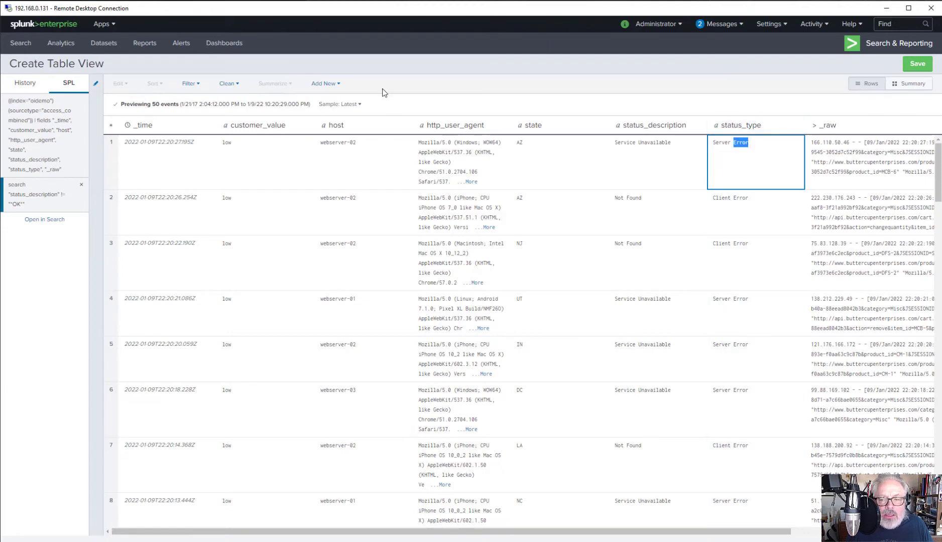
{"action": "left_click", "coordinate": [331, 84]}
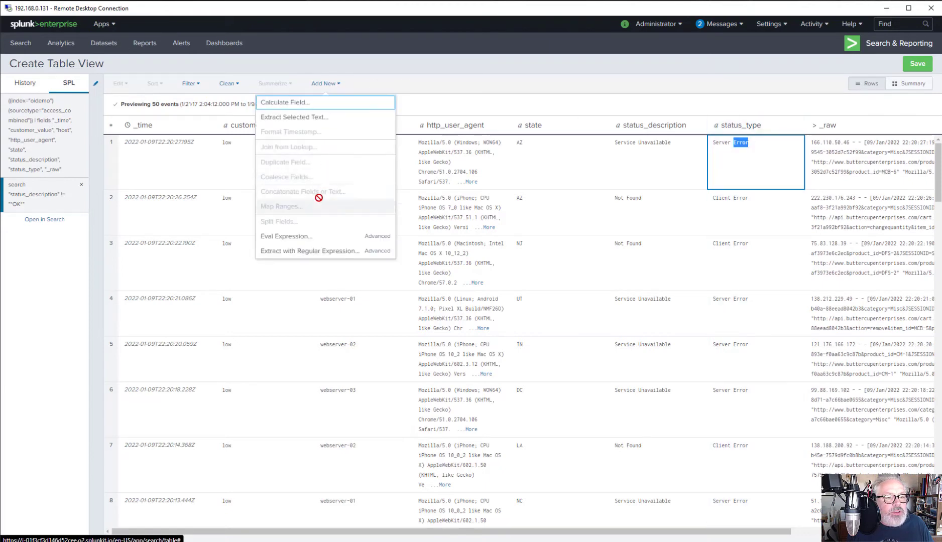
{"action": "left_click", "coordinate": [744, 125]}
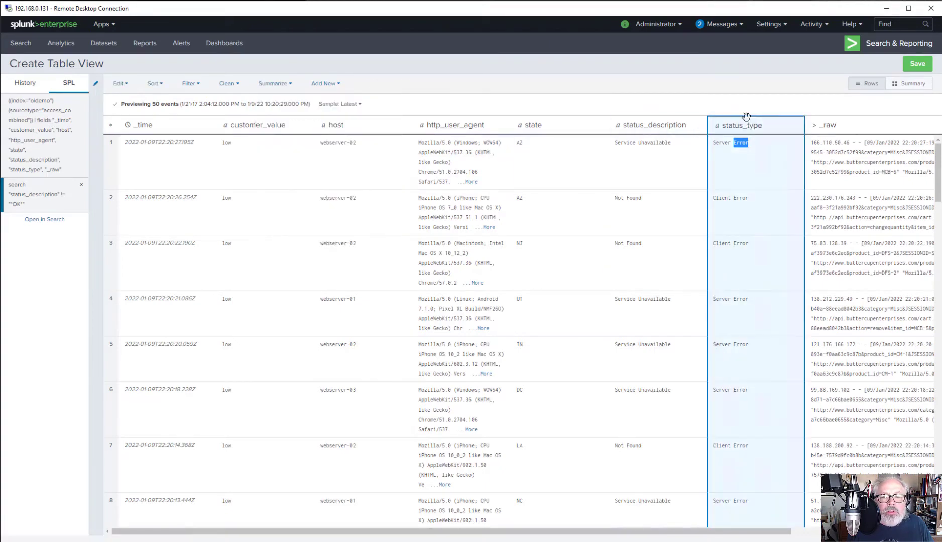
{"action": "left_click", "coordinate": [333, 84]}
{"action": "left_click", "coordinate": [297, 221]}
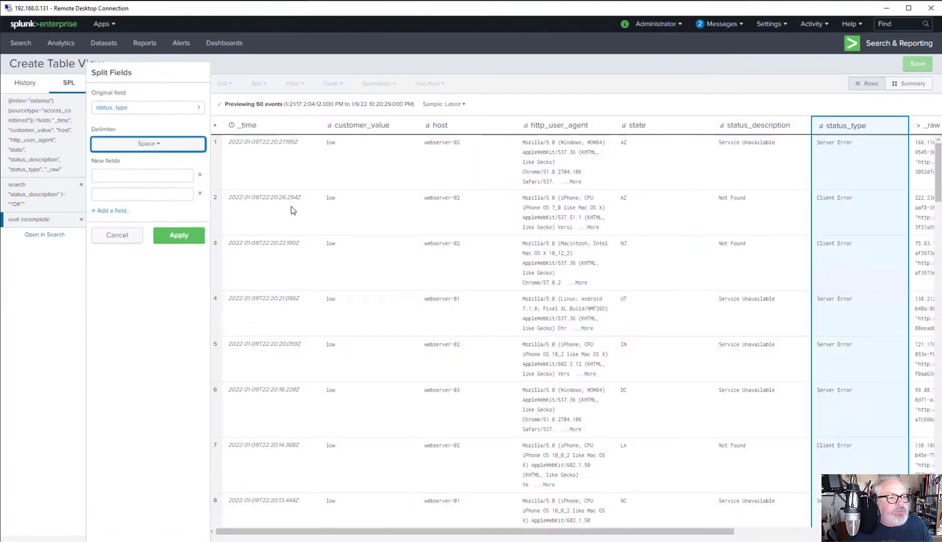
{"action": "left_click", "coordinate": [110, 186]}
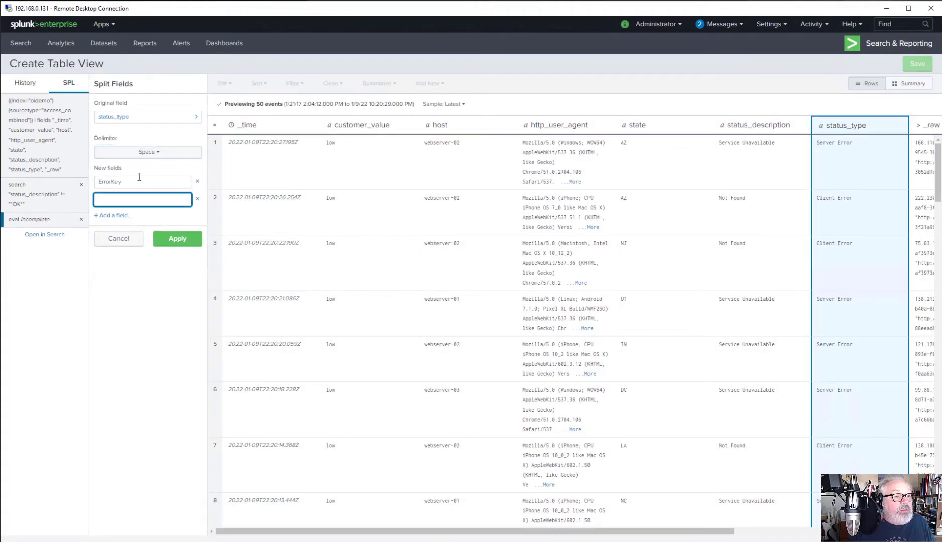
{"action": "left_click_drag", "start_coordinate": [120, 181], "coordinate": [92, 183]}
{"action": "type", "text": "Side"}
{"action": "key", "text": "Tab"}
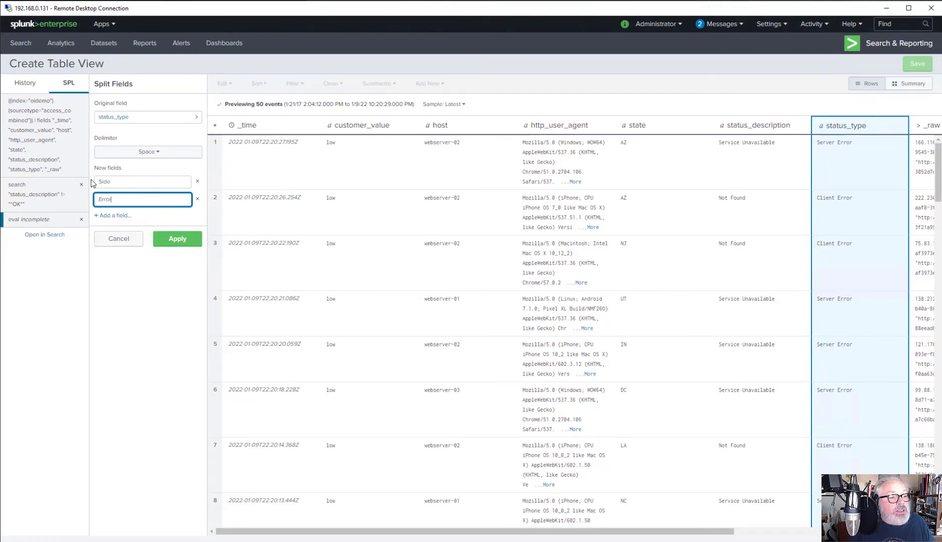
{"action": "left_click", "coordinate": [176, 239]}
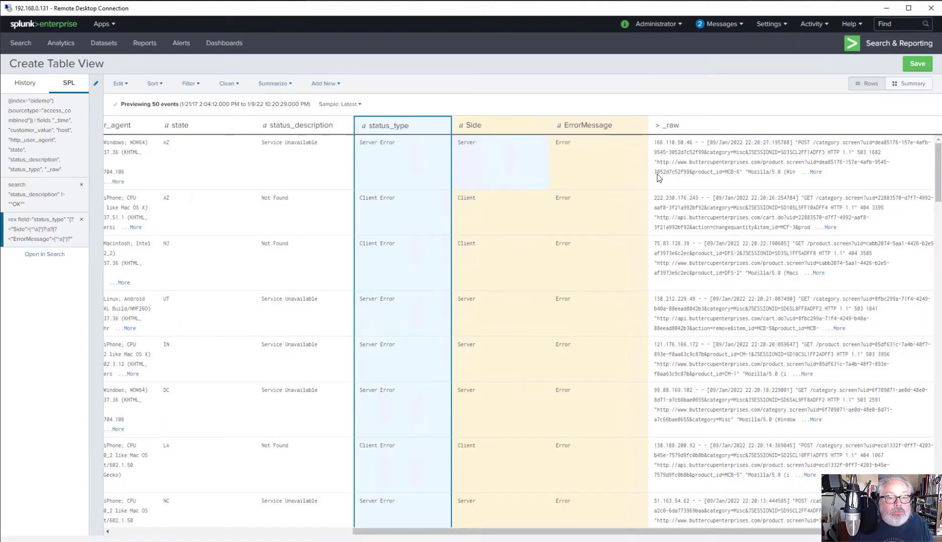
- Filter the table to rows whose ErrorMessage contains Error
{"action": "left_click", "coordinate": [610, 130]}
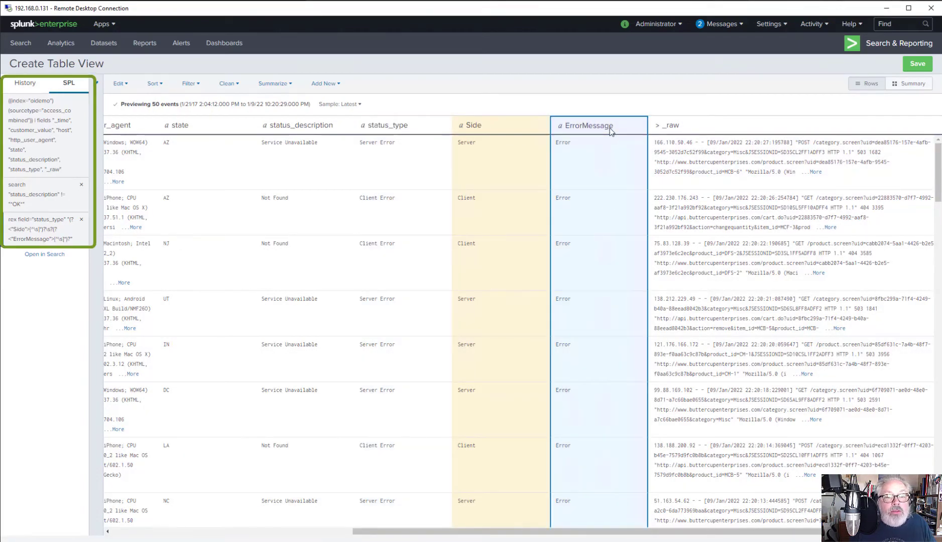
{"action": "left_click", "coordinate": [194, 85]}
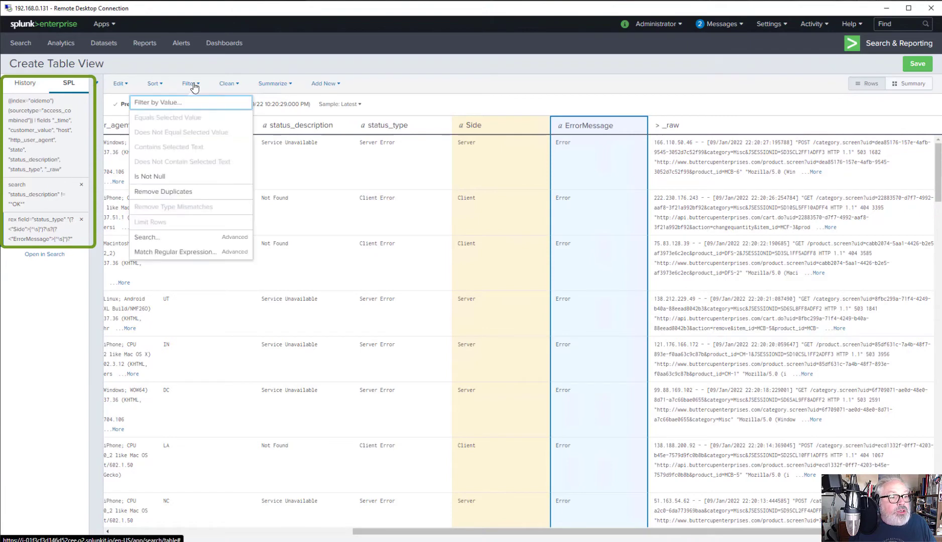
{"action": "left_click", "coordinate": [185, 100]}
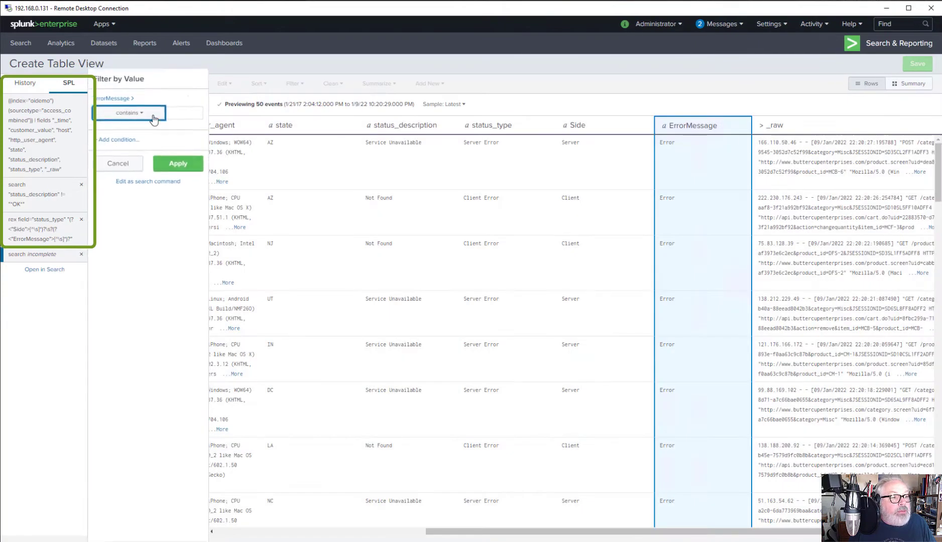
{"action": "type", "text": "E"}
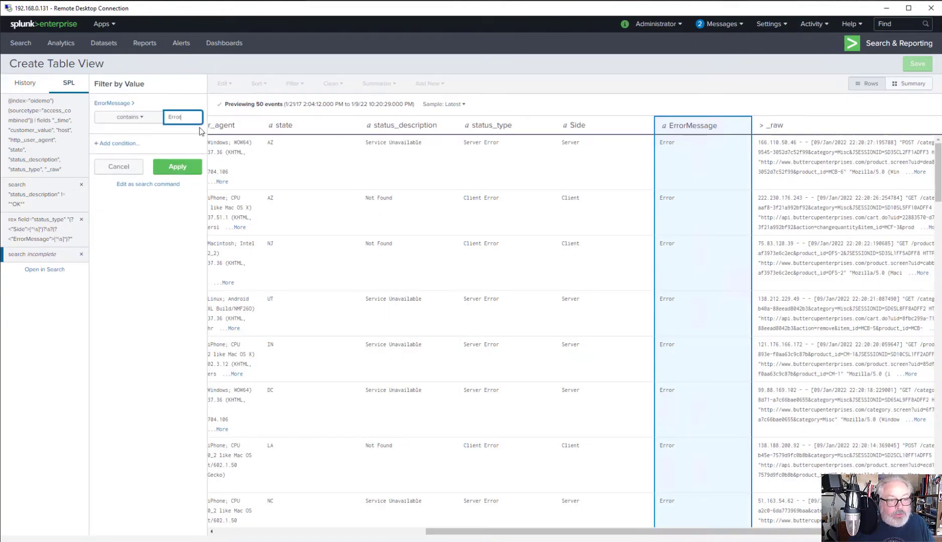
{"action": "type", "text": "rror"}
{"action": "left_click", "coordinate": [185, 168]}
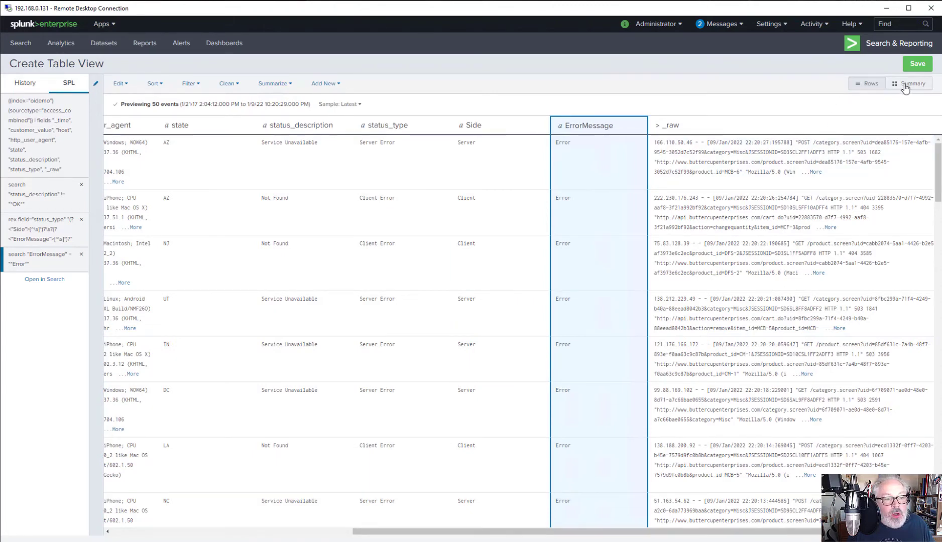
- Review the field statistics in the summary view and compare them with the table rows
{"action": "left_click_drag", "start_coordinate": [530, 532], "coordinate": [320, 532]}
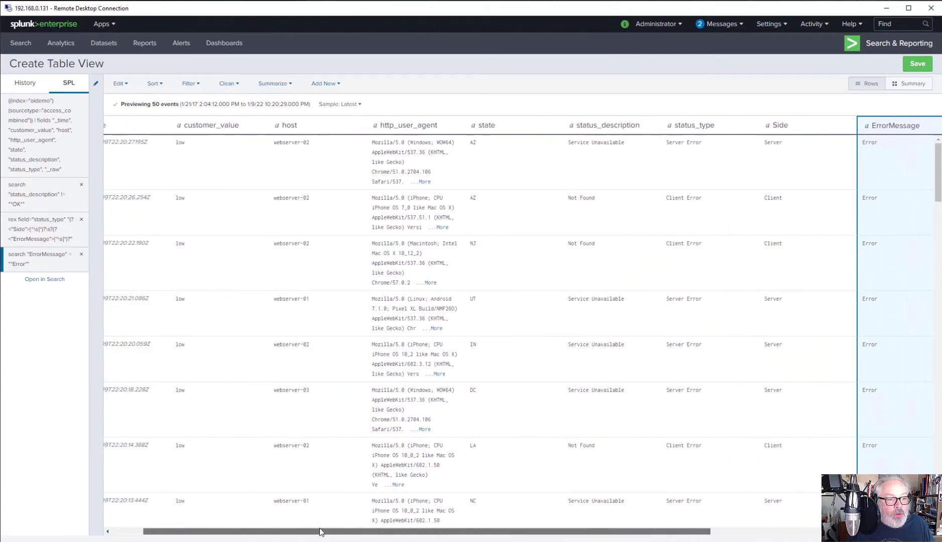
{"action": "left_click", "coordinate": [917, 85]}
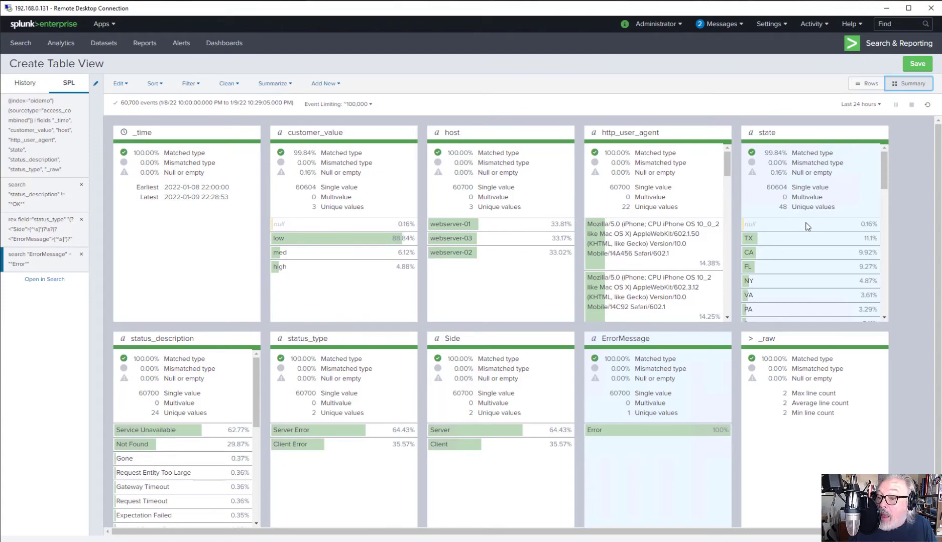
{"action": "left_click", "coordinate": [865, 86]}
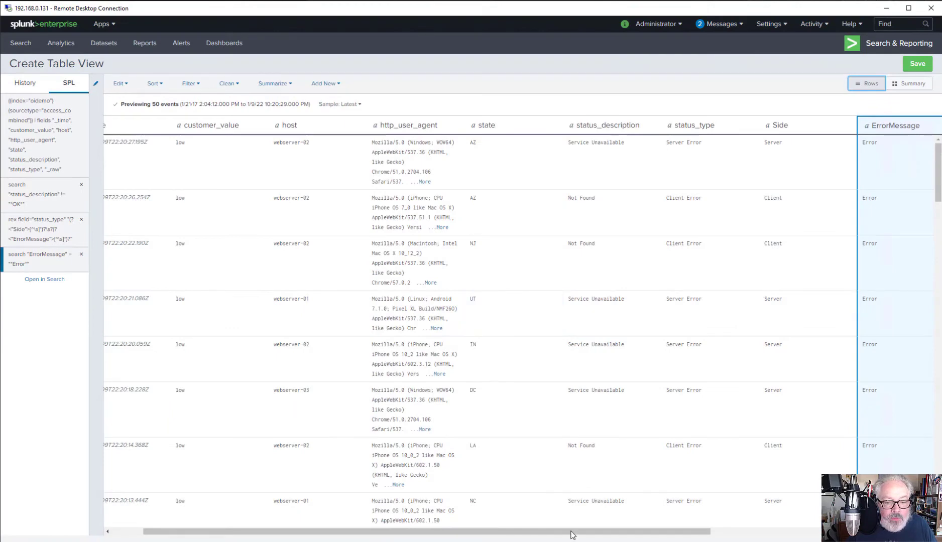
{"action": "left_click_drag", "start_coordinate": [615, 531], "coordinate": [814, 532]}
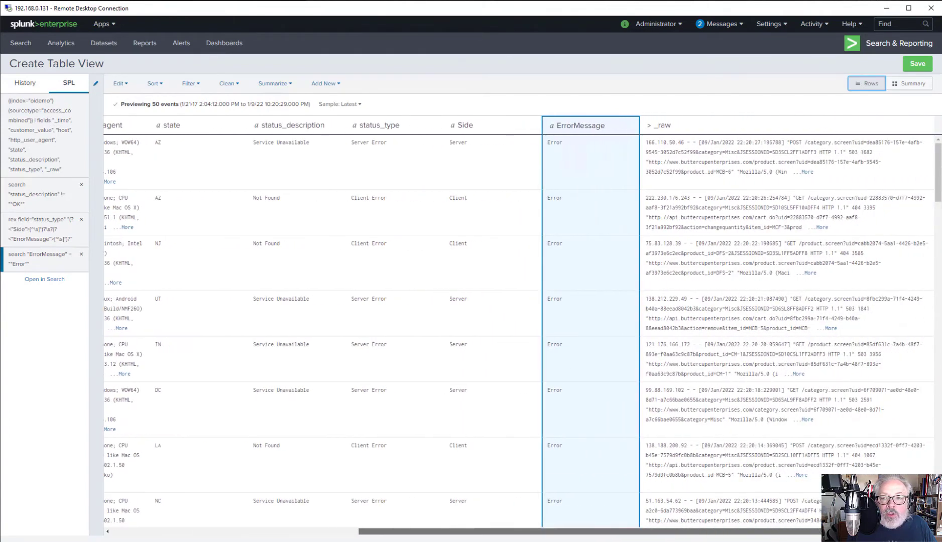
{"action": "left_click", "coordinate": [907, 86]}
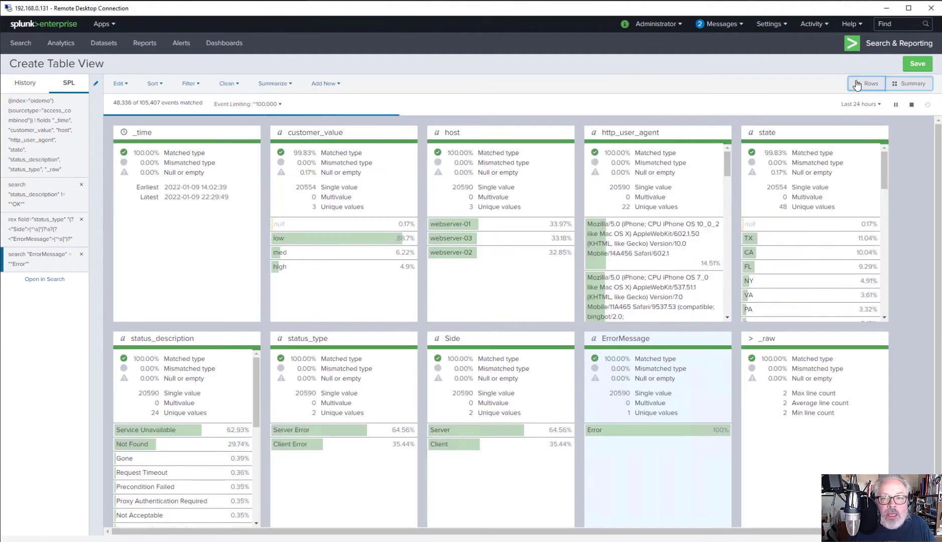
{"action": "left_click", "coordinate": [856, 84]}
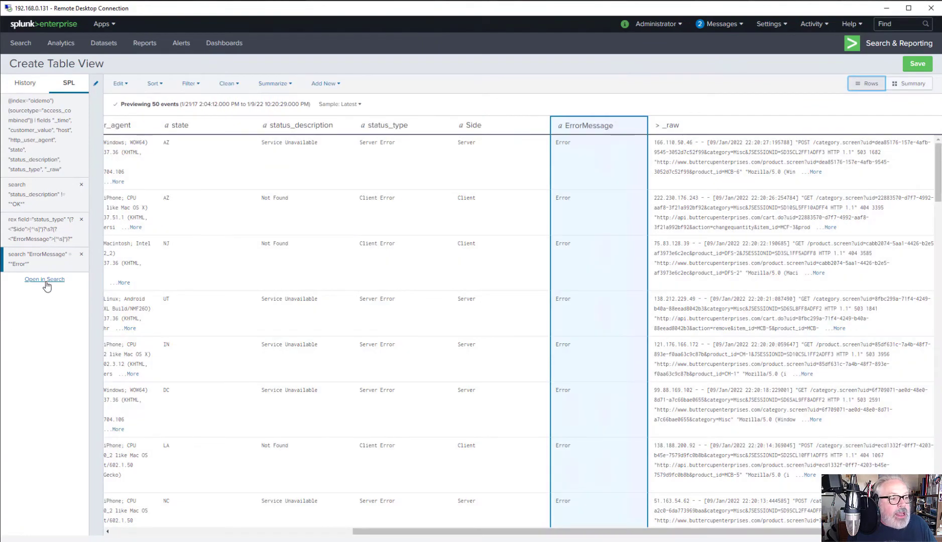
- Open the table view's query in Search and select the entire generated SPL text
{"action": "left_click", "coordinate": [46, 283]}
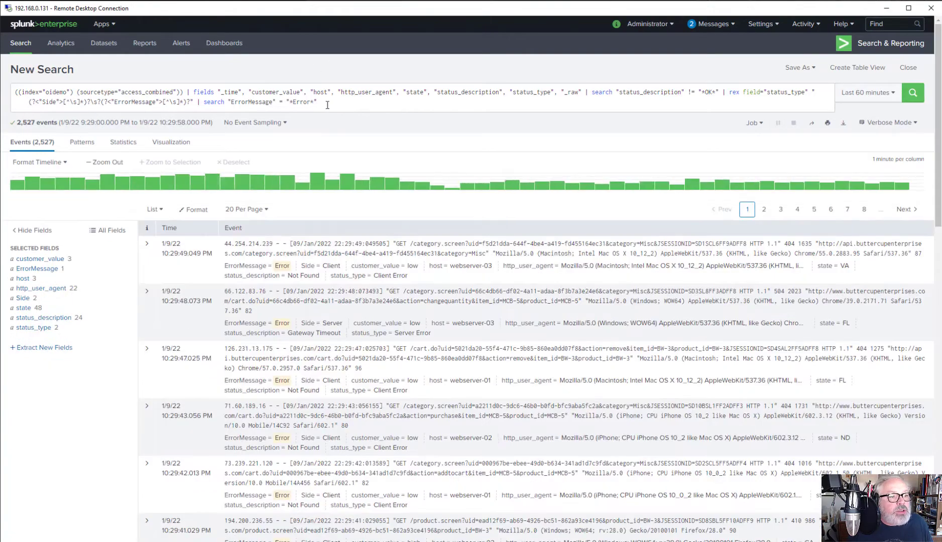
{"action": "left_click", "coordinate": [356, 107]}
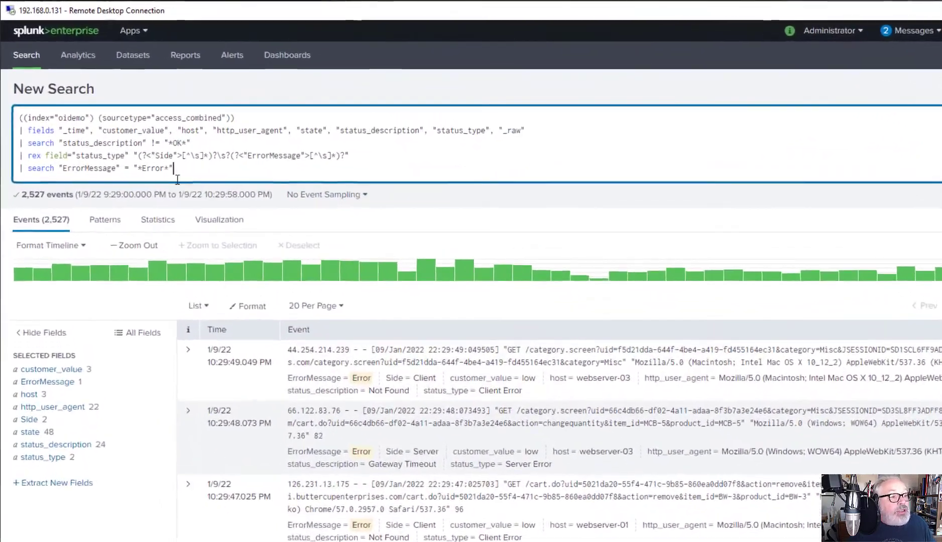
{"action": "left_click_drag", "start_coordinate": [177, 176], "coordinate": [1, 105]}
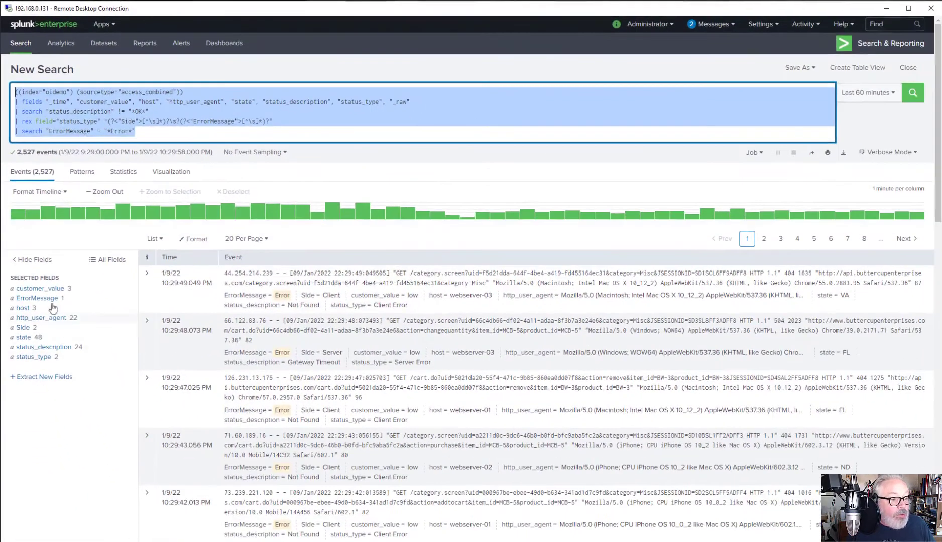
- Examine the value distributions of the selected fields, from customer_value through status_type, ending with ErrorMessage
{"action": "left_click", "coordinate": [48, 290]}
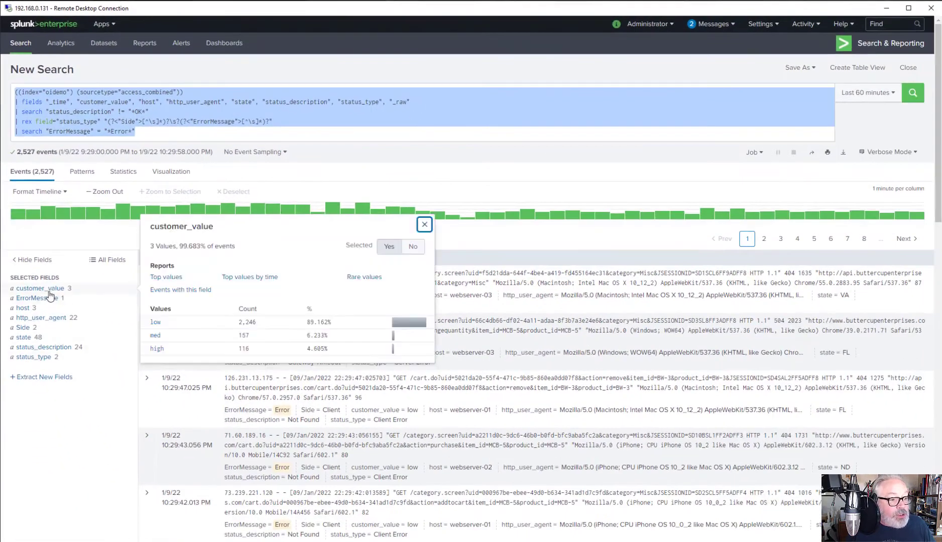
{"action": "left_click", "coordinate": [46, 299]}
{"action": "left_click", "coordinate": [43, 308]}
{"action": "left_click", "coordinate": [41, 319]}
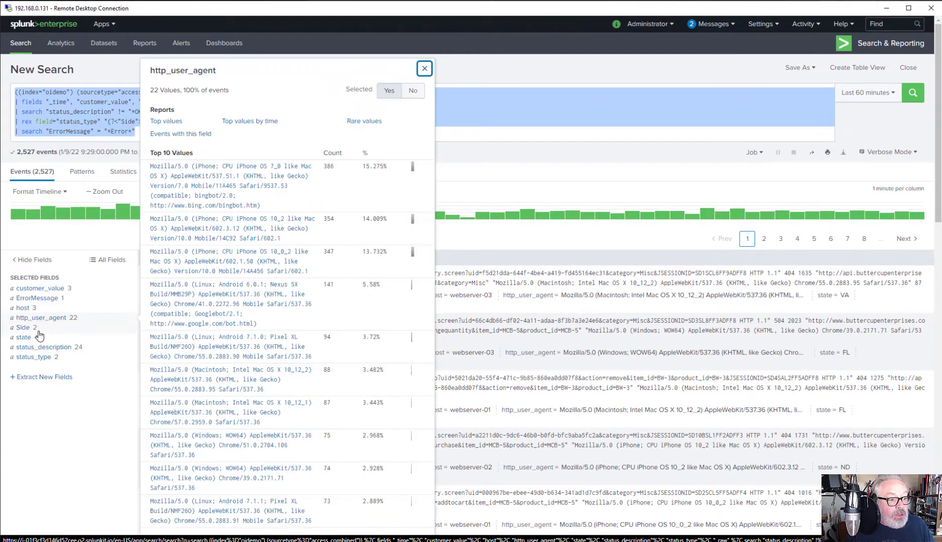
{"action": "left_click", "coordinate": [32, 329]}
{"action": "left_click", "coordinate": [30, 338]}
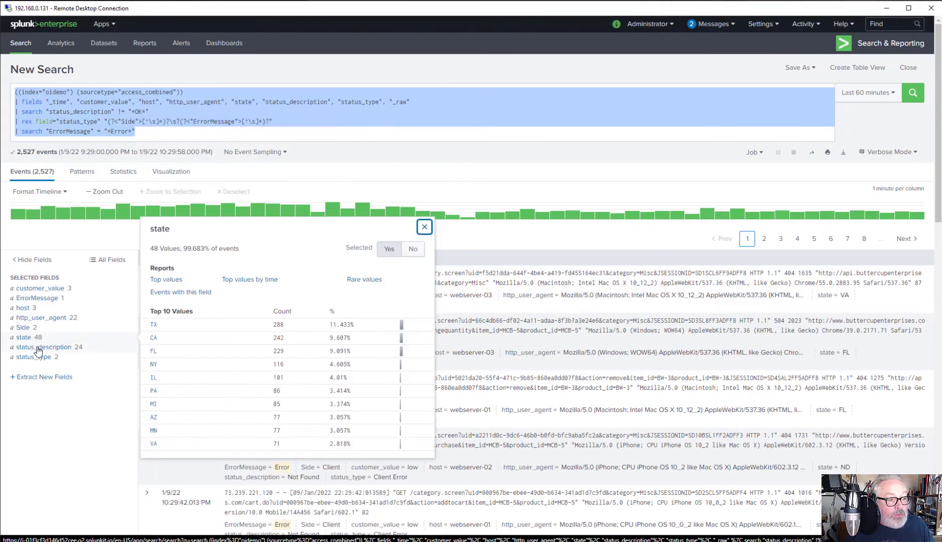
{"action": "left_click", "coordinate": [34, 347]}
{"action": "left_click", "coordinate": [37, 357]}
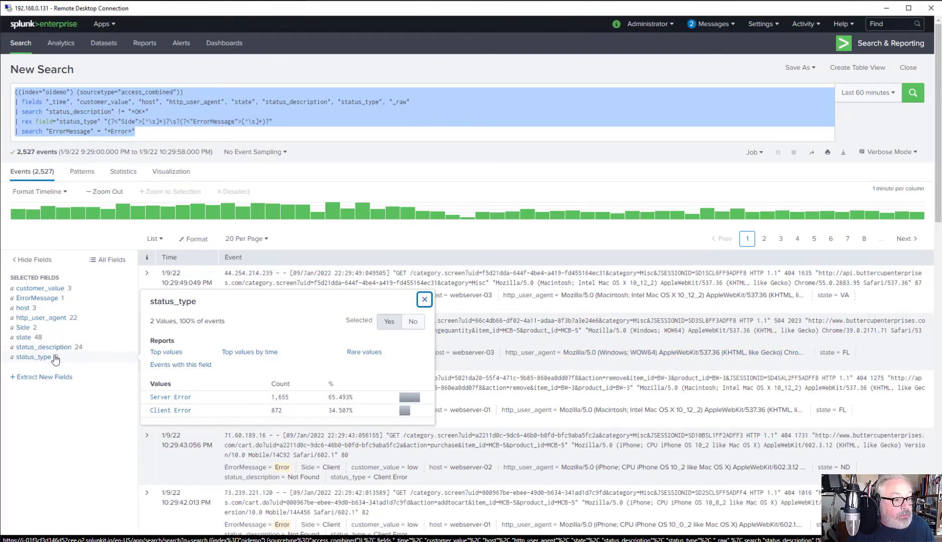
{"action": "left_click", "coordinate": [35, 299]}
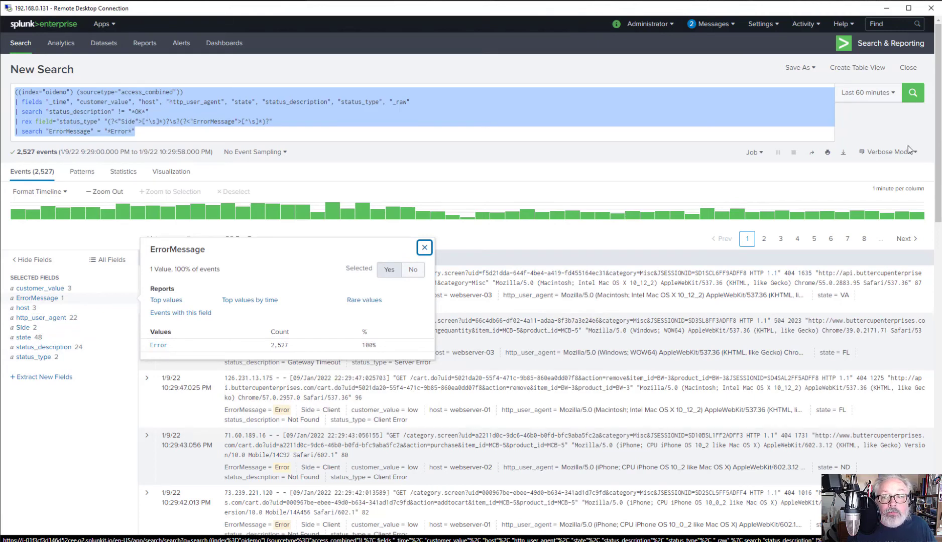
- Save the current table view as a new table titled Web App Debug
{"action": "left_click", "coordinate": [795, 177]}
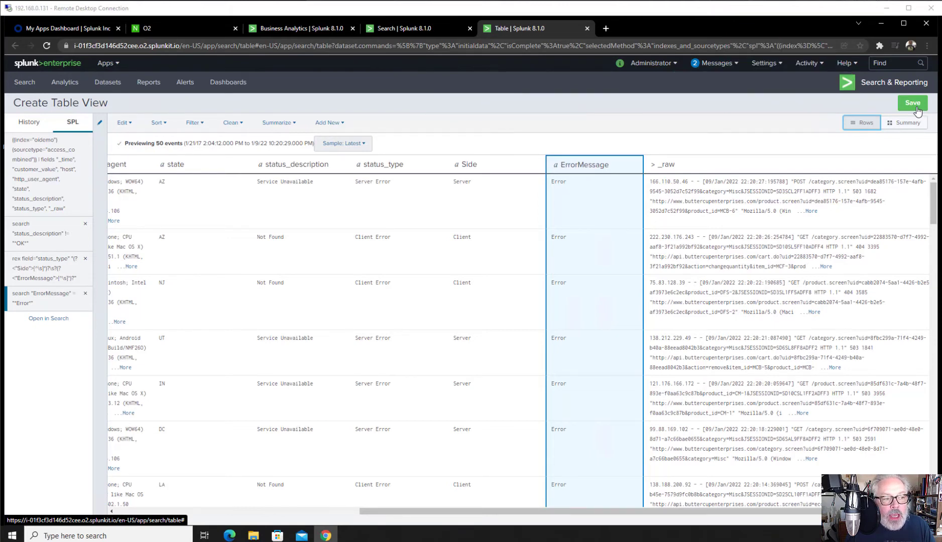
{"action": "left_click", "coordinate": [912, 103]}
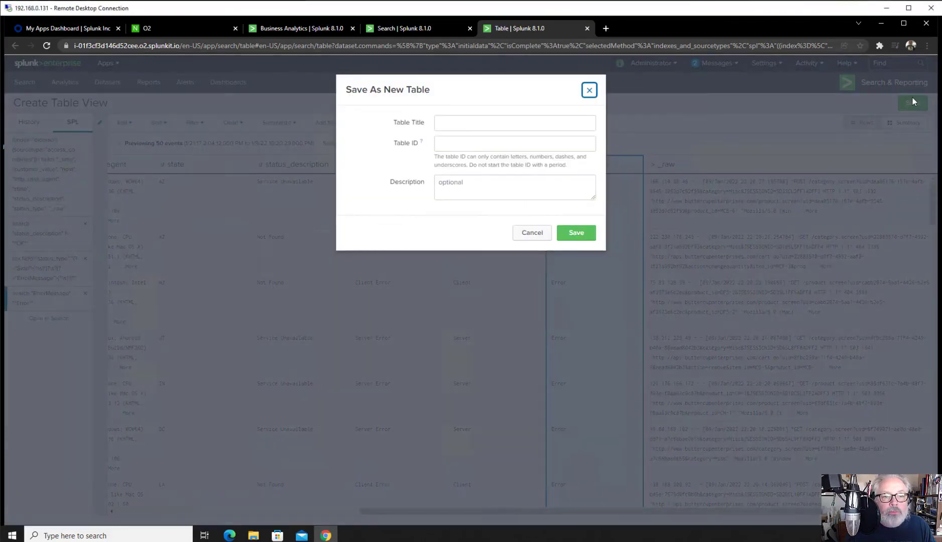
{"action": "left_click", "coordinate": [476, 117]}
{"action": "type", "text": "Web Ap"}
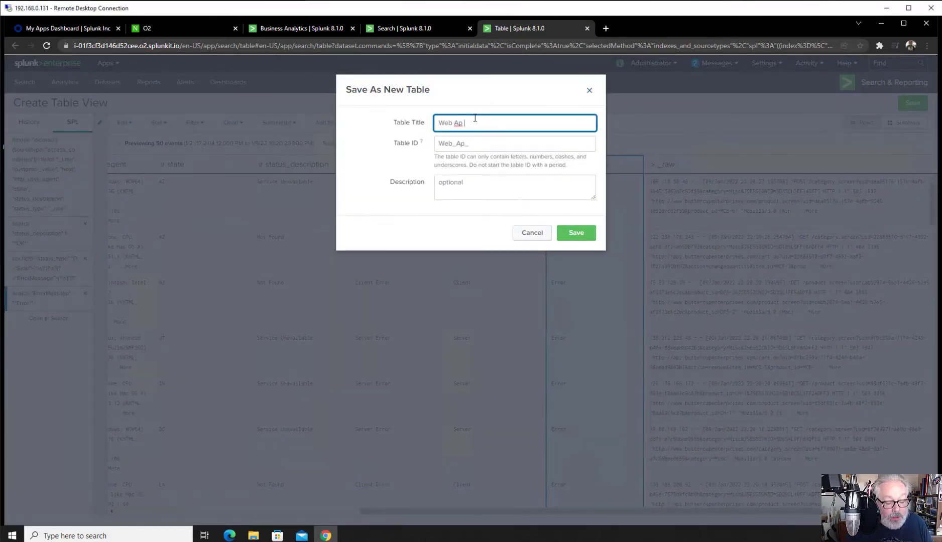
{"action": "type", "text": "p Debu"}
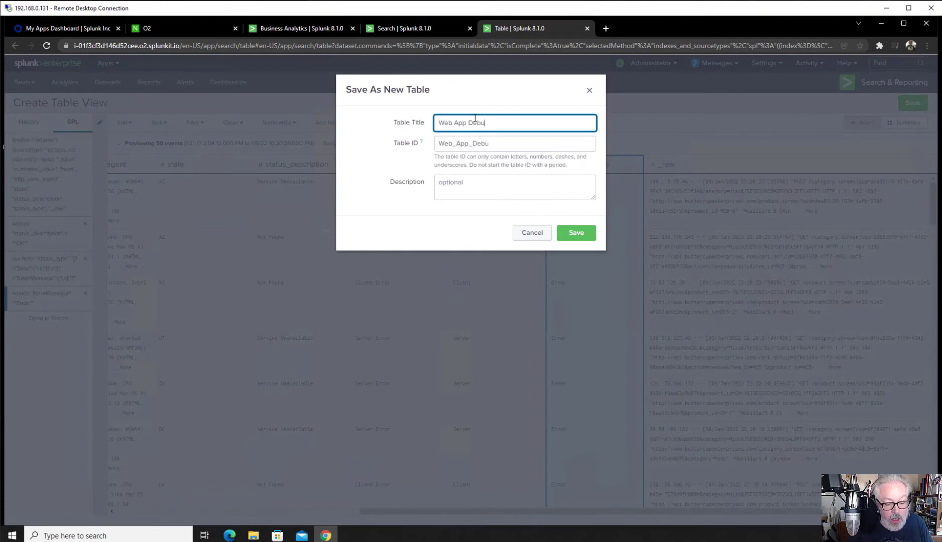
{"action": "type", "text": "g"}
{"action": "key", "text": "Return"}
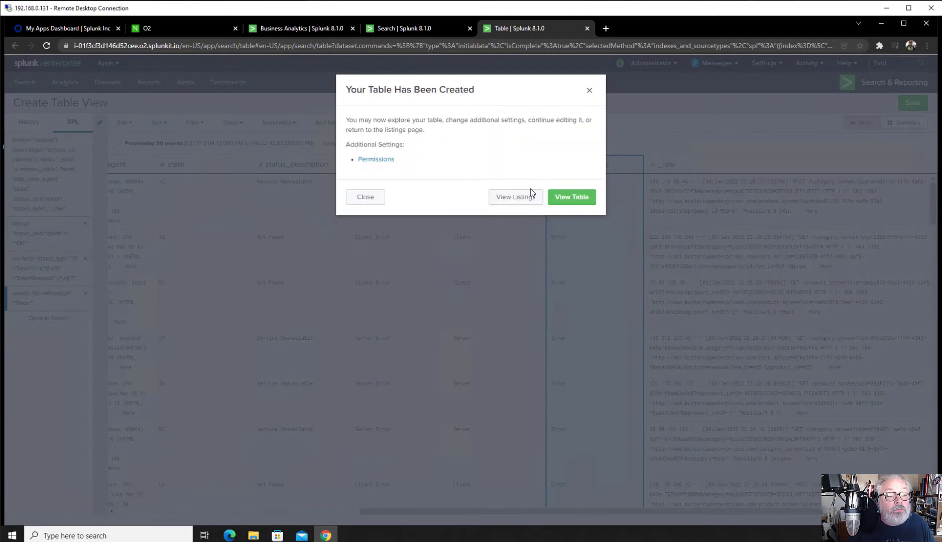
- Open the newly saved Web App Debug table and look over its rows
{"action": "left_click", "coordinate": [569, 199]}
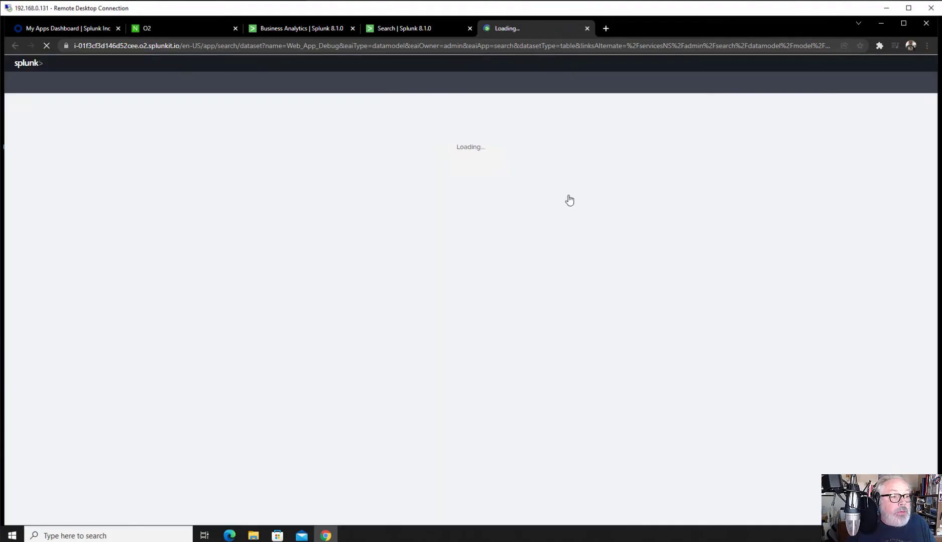
{"action": "scroll", "coordinate": [522, 211], "scroll_direction": "down", "scroll_amount": 15}
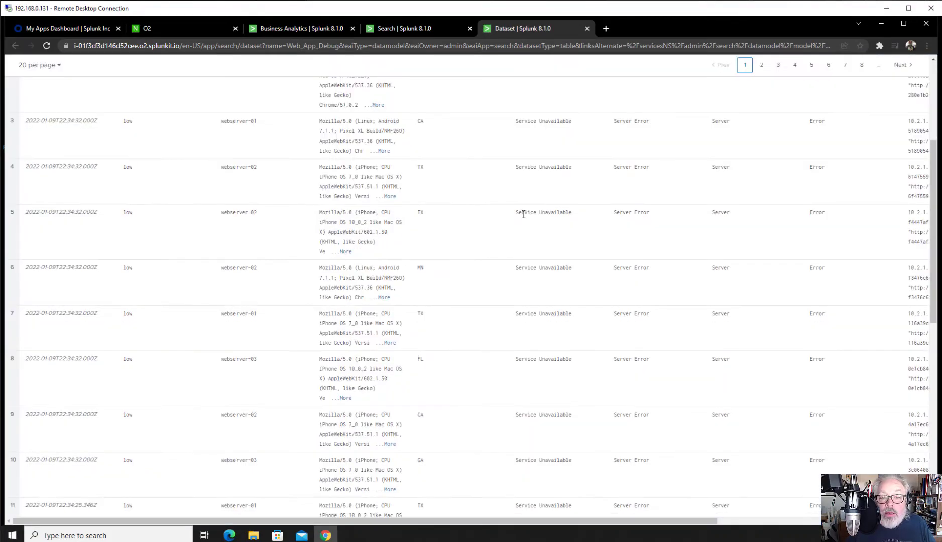
{"action": "scroll", "coordinate": [520, 210], "scroll_direction": "up", "scroll_amount": 15}
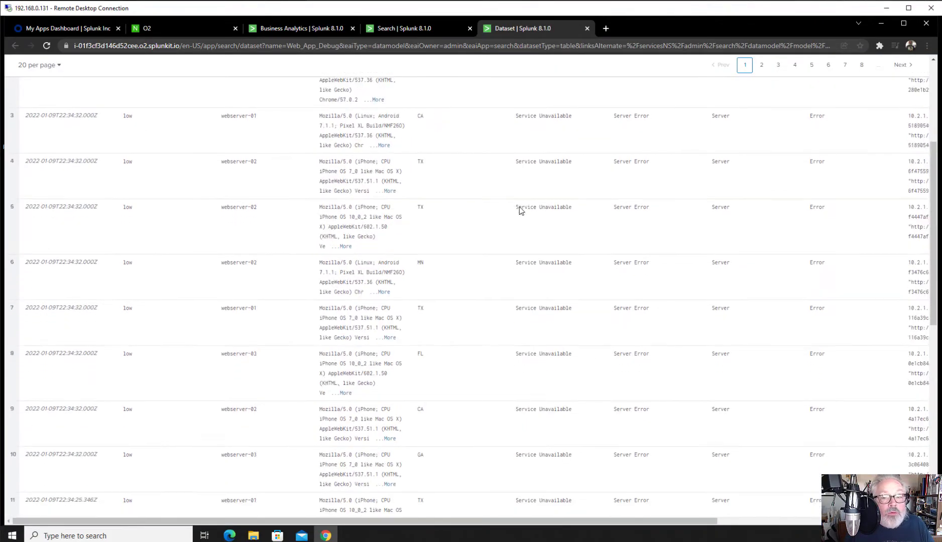
- Inspect the Web App Debug table's permissions, comparing the Owner and App display options without saving changes
{"action": "left_click", "coordinate": [852, 106]}
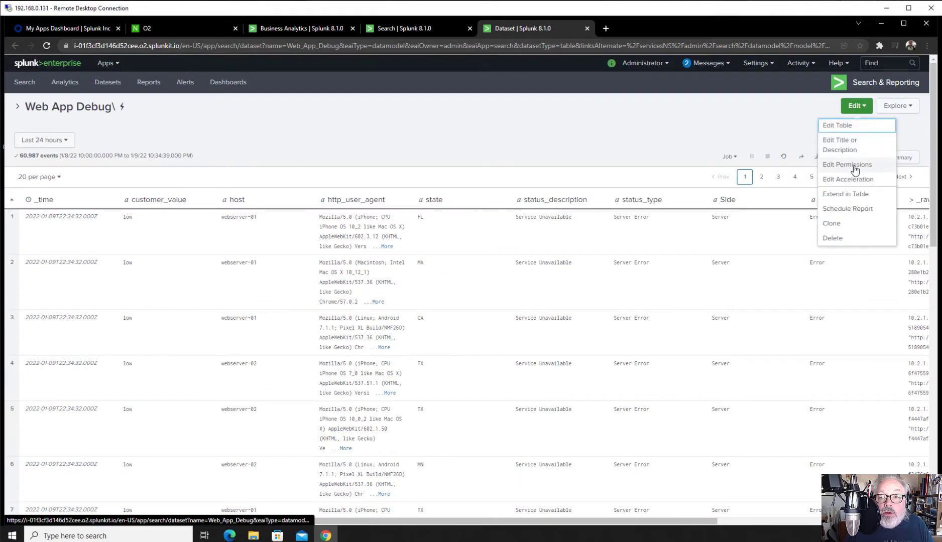
{"action": "left_click", "coordinate": [854, 165]}
{"action": "left_click", "coordinate": [509, 183]}
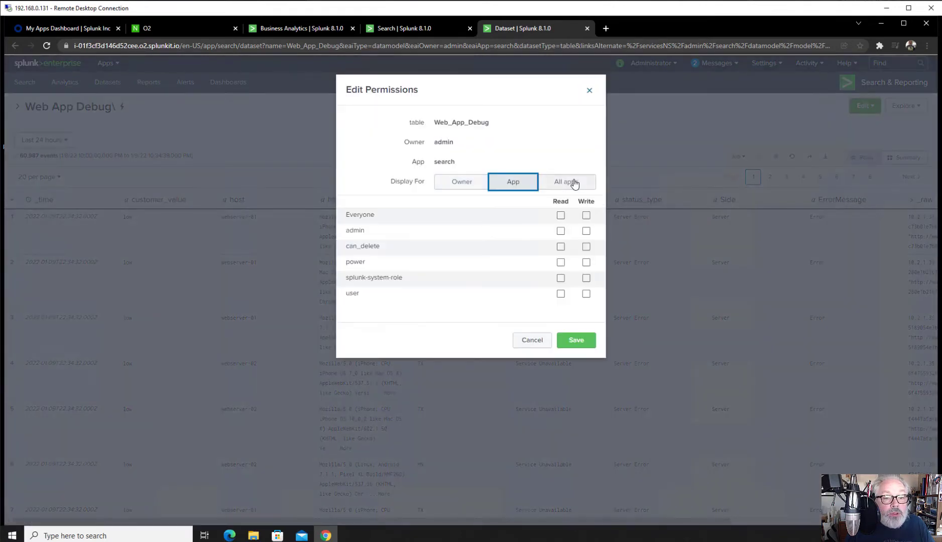
{"action": "left_click", "coordinate": [465, 184]}
{"action": "left_click", "coordinate": [517, 186]}
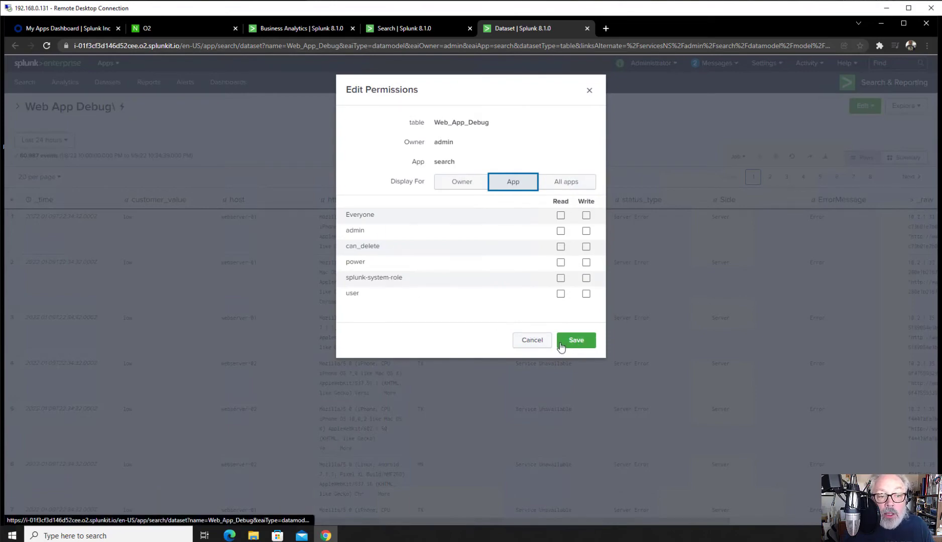
{"action": "left_click", "coordinate": [528, 341]}
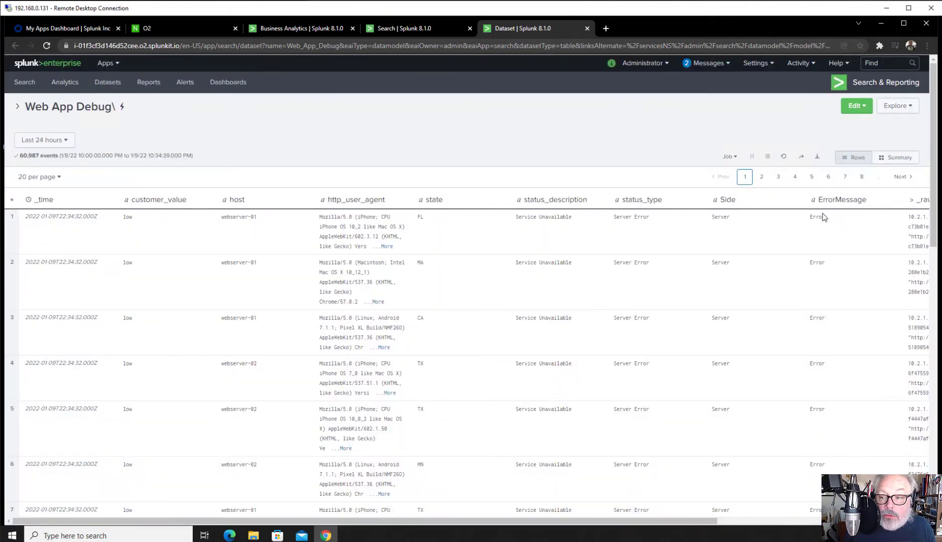
- Page through the Web App Debug table's results to examine more of its error rows
{"action": "scroll", "coordinate": [595, 231], "scroll_direction": "down", "scroll_amount": 4}
{"action": "scroll", "coordinate": [594, 228], "scroll_direction": "up", "scroll_amount": 4}
{"action": "left_click", "coordinate": [827, 178]}
{"action": "left_click", "coordinate": [844, 178]}
{"action": "left_click", "coordinate": [860, 177]}
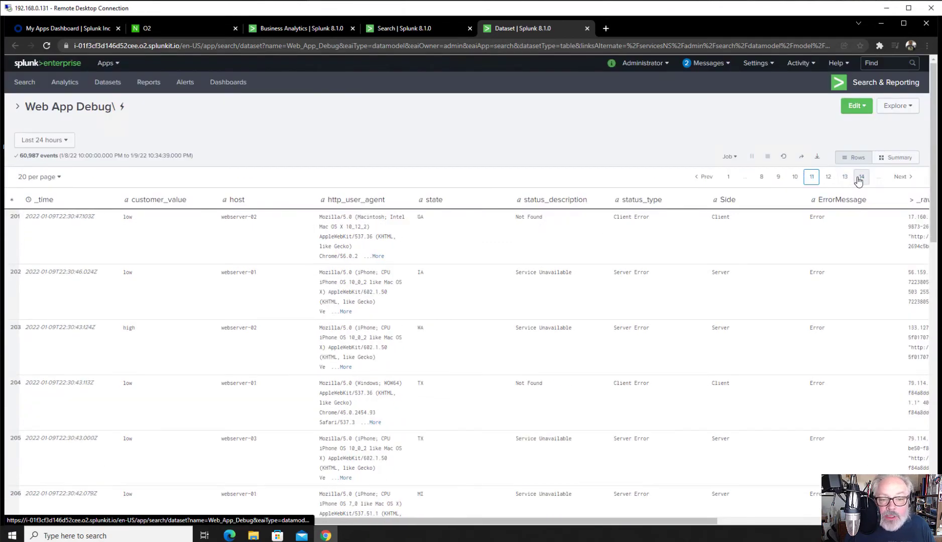
{"action": "left_click", "coordinate": [901, 177]}
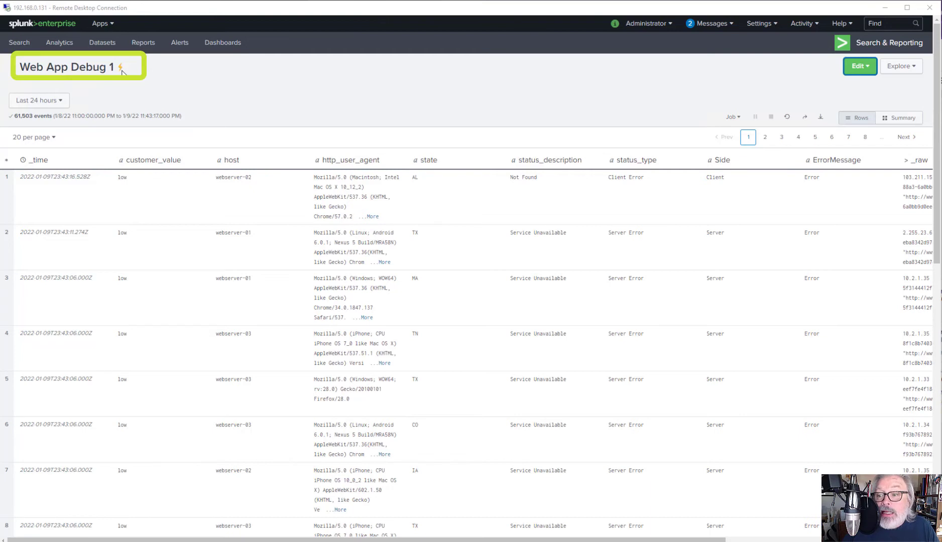
- Review the read and write permissions of the Web App Debug 1 table for each role, without changing them
{"action": "left_click", "coordinate": [860, 68]}
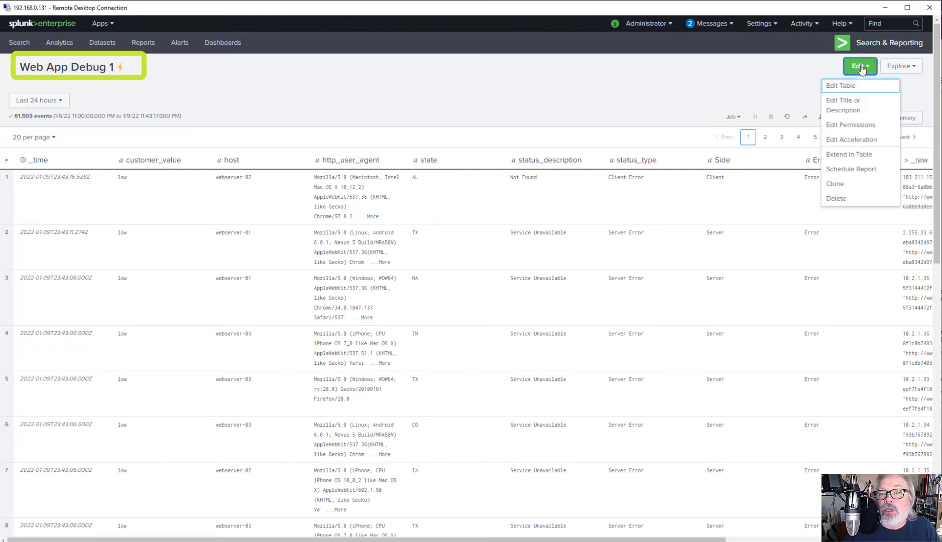
{"action": "left_click", "coordinate": [848, 126]}
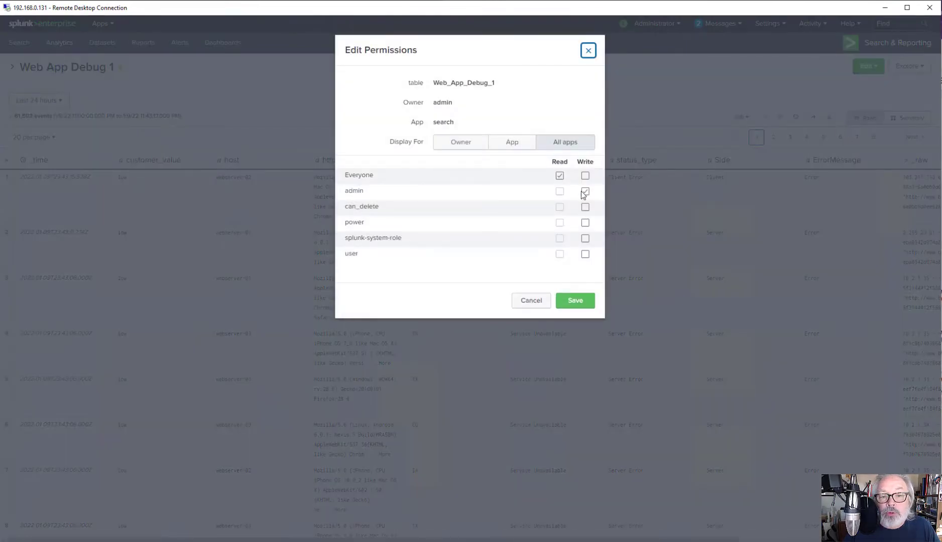
{"action": "left_click", "coordinate": [530, 304]}
- Save the acceleration settings of Web App Debug 1 with Accelerate enabled and a summary range of 1 Month
{"action": "left_click", "coordinate": [859, 65]}
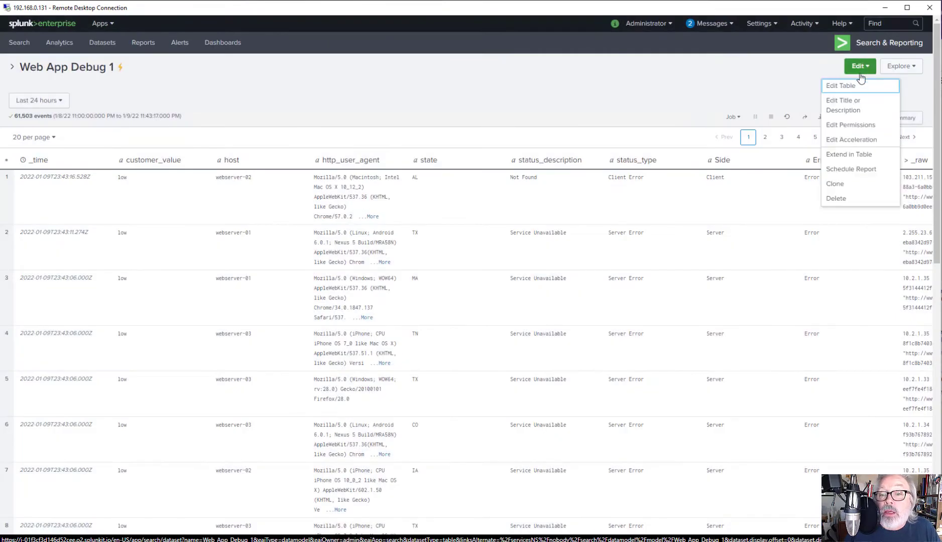
{"action": "left_click", "coordinate": [851, 143]}
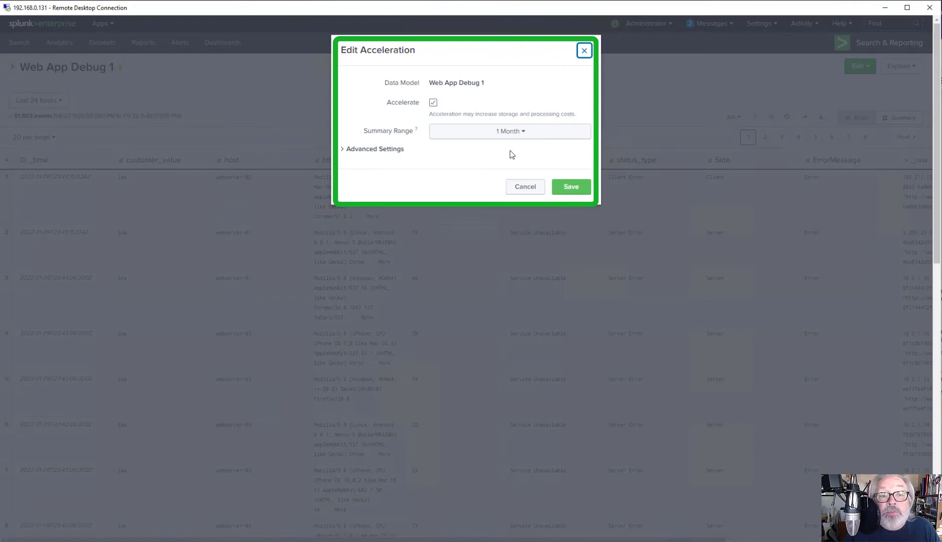
{"action": "left_click", "coordinate": [569, 187]}
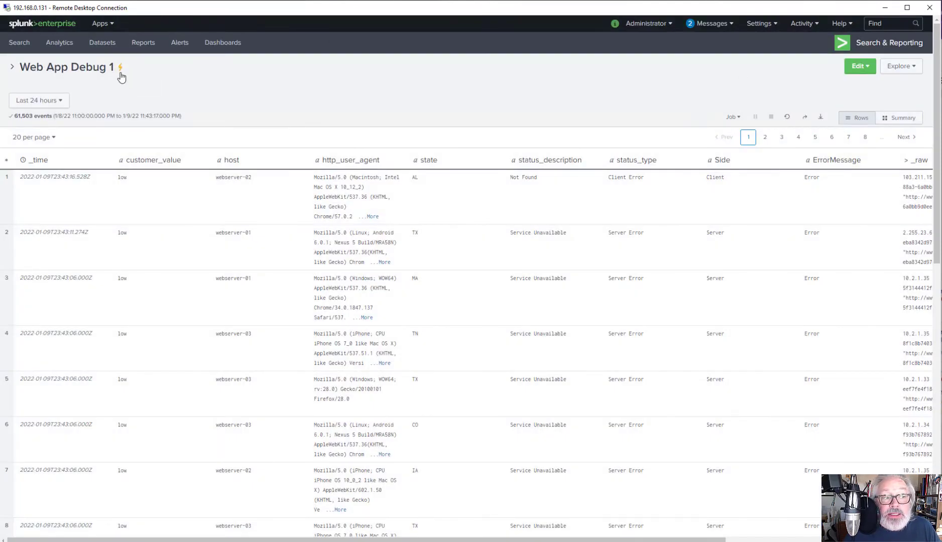
- Switch to the Analytics workspace and expand the Web_App_Debug_1 dataset to list its fields
{"action": "mouse_move", "coordinate": [121, 76]}
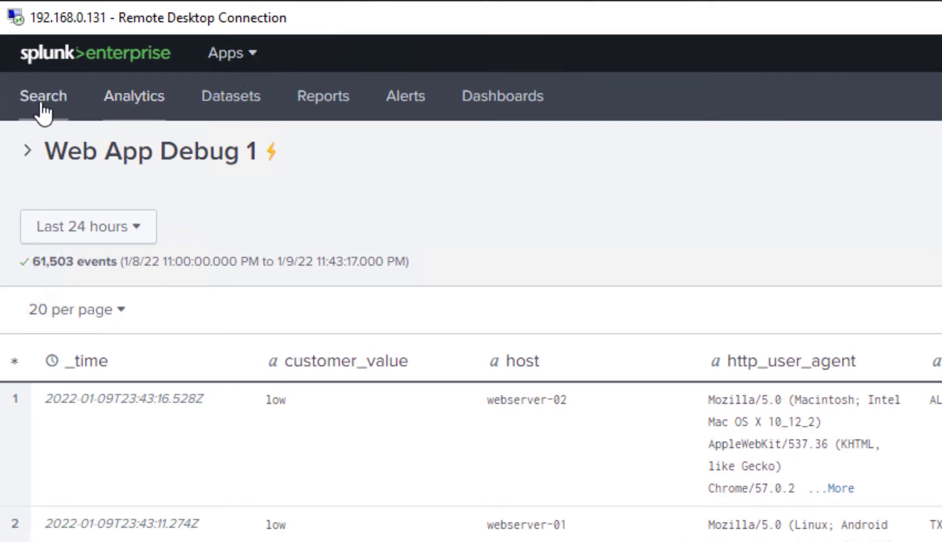
{"action": "left_click", "coordinate": [135, 97]}
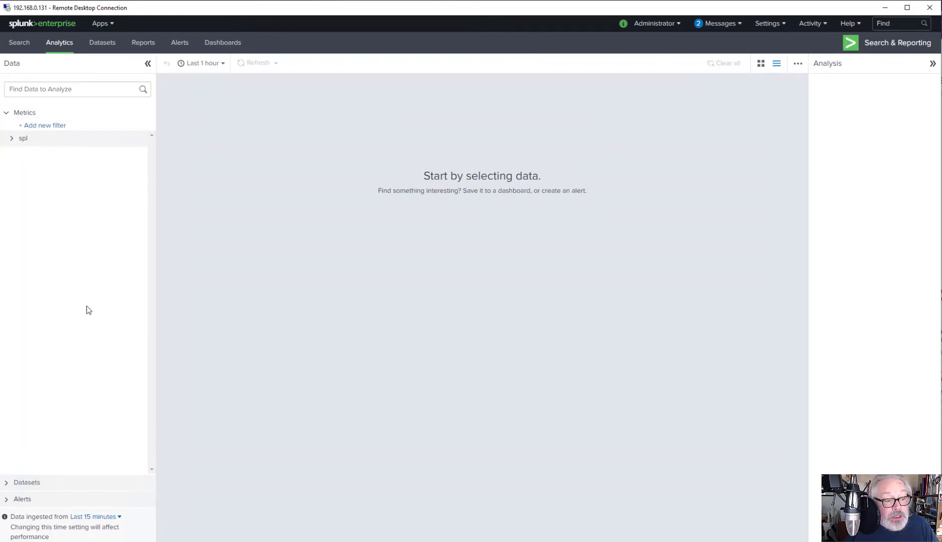
{"action": "left_click", "coordinate": [46, 483]}
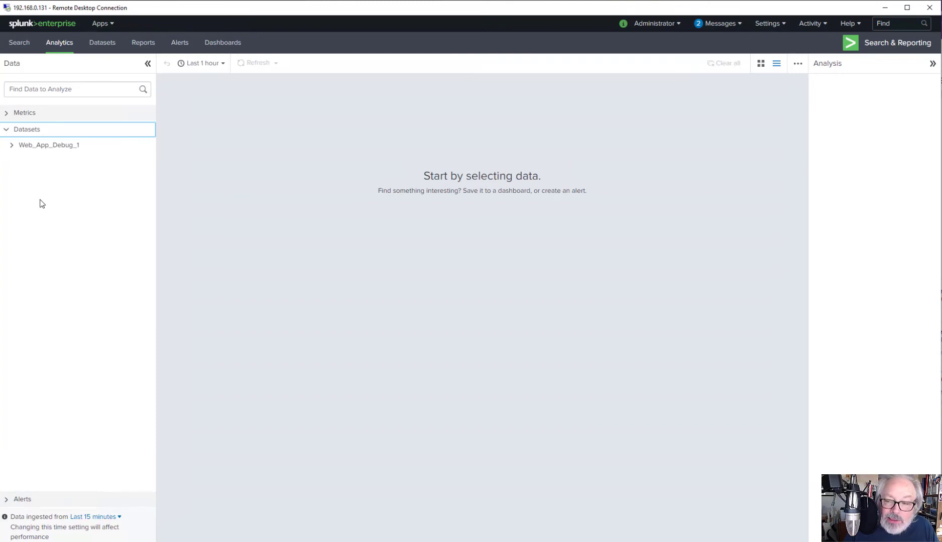
{"action": "left_click", "coordinate": [31, 147]}
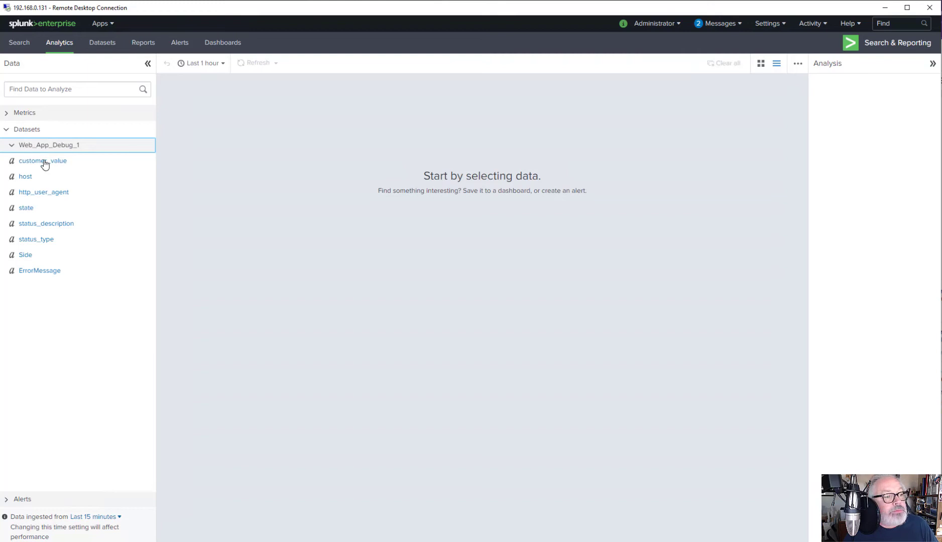
- Chart the count of the host field from Web_App_Debug_1 and split the series by host
{"action": "left_click", "coordinate": [28, 182]}
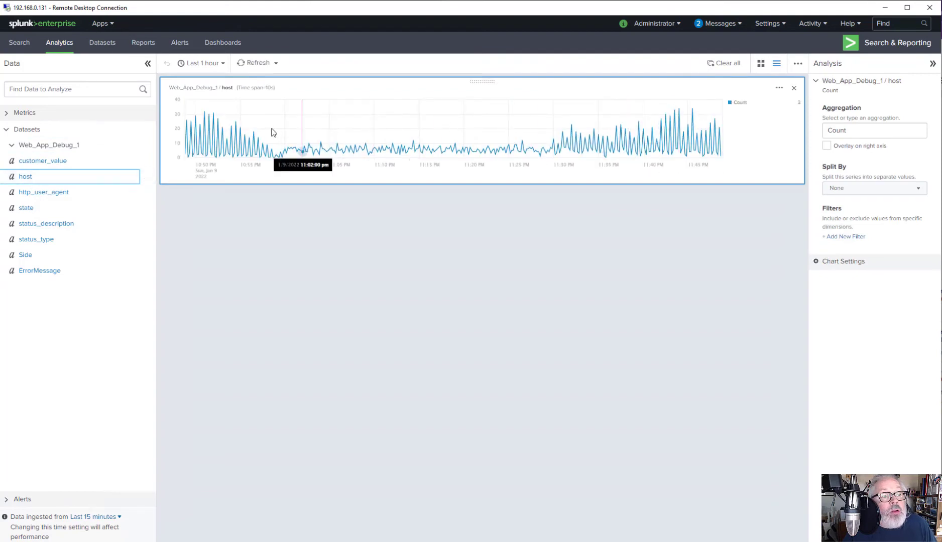
{"action": "left_click", "coordinate": [887, 189]}
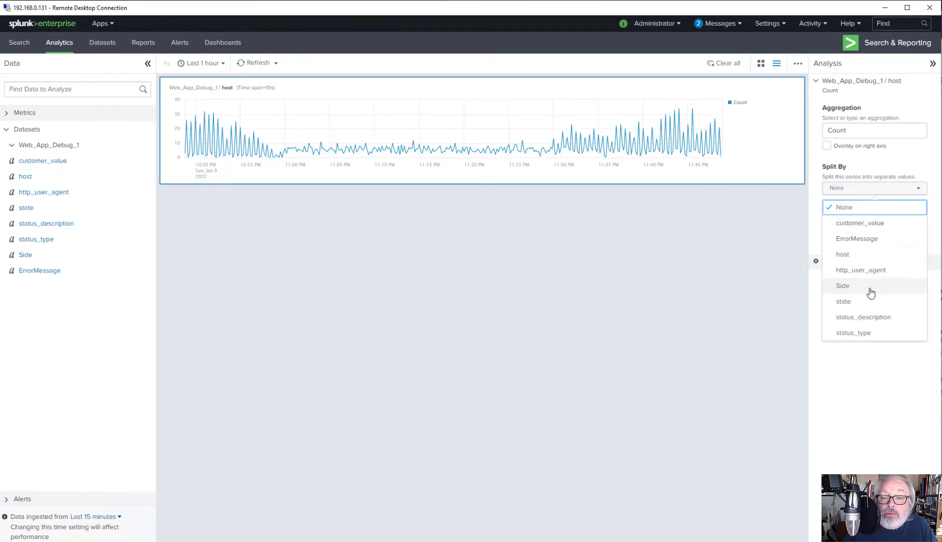
{"action": "left_click", "coordinate": [859, 255]}
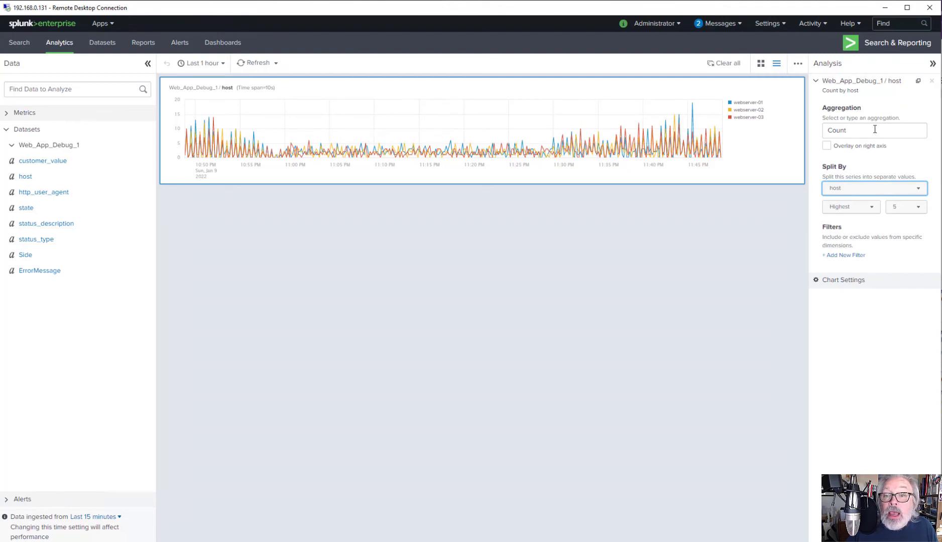
- Add a count chart for the state field, try splitting it by ErrorMessage, and settle on http_user_agent as the split
{"action": "left_click", "coordinate": [20, 211]}
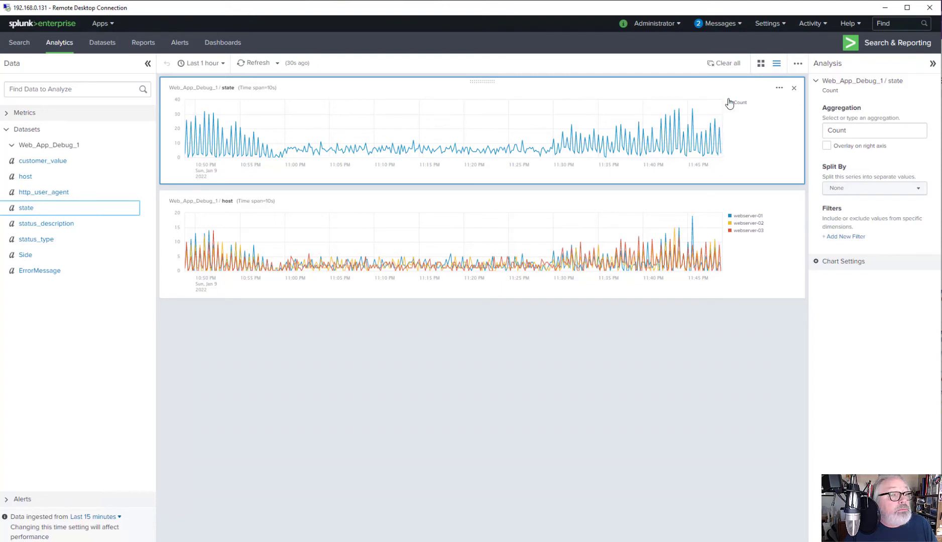
{"action": "left_click", "coordinate": [892, 188]}
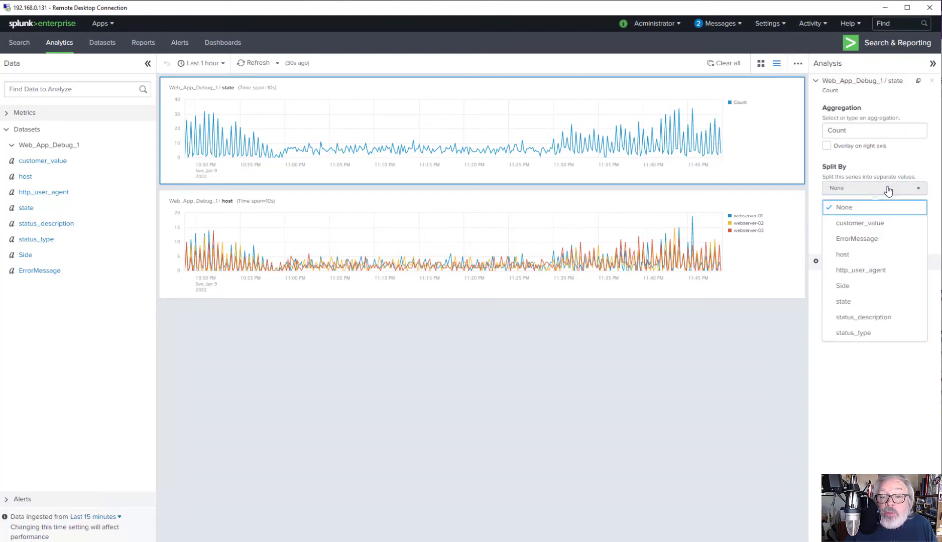
{"action": "left_click", "coordinate": [897, 241]}
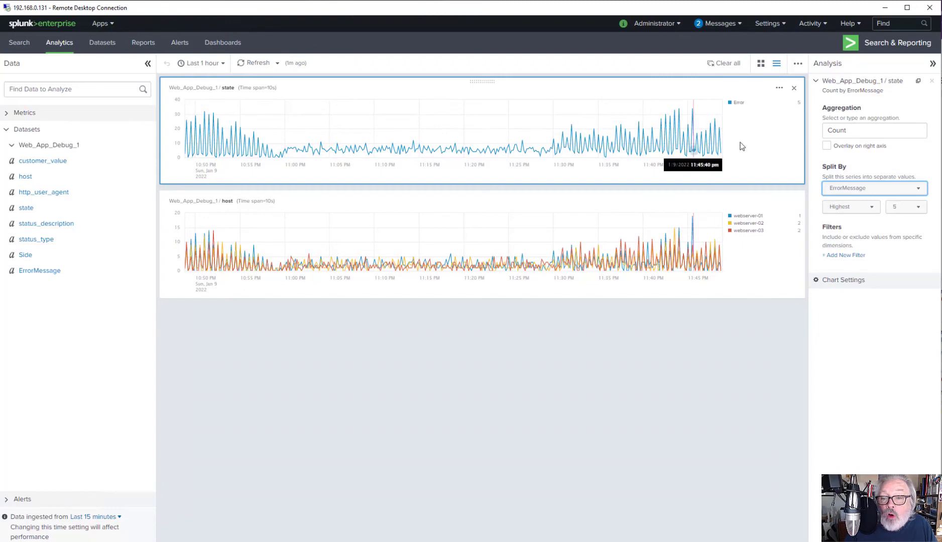
{"action": "left_click", "coordinate": [884, 195]}
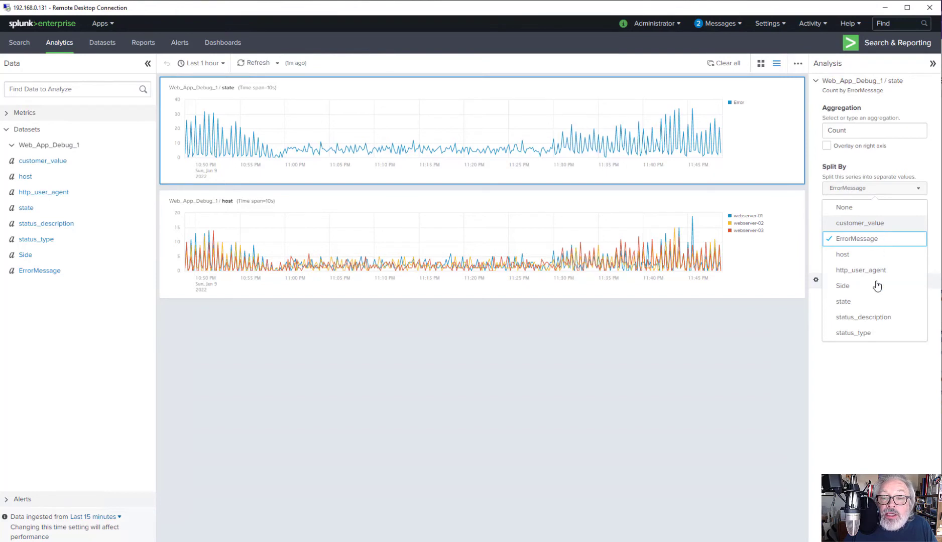
{"action": "left_click", "coordinate": [861, 270]}
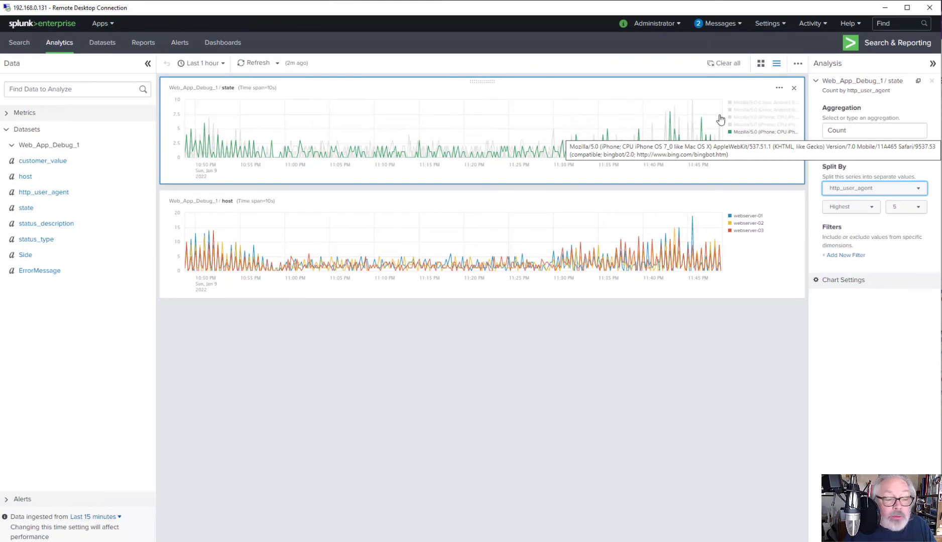
- Add a count chart for the Side field, split it by Side for comparison, and change the split to host
{"action": "left_click", "coordinate": [27, 256]}
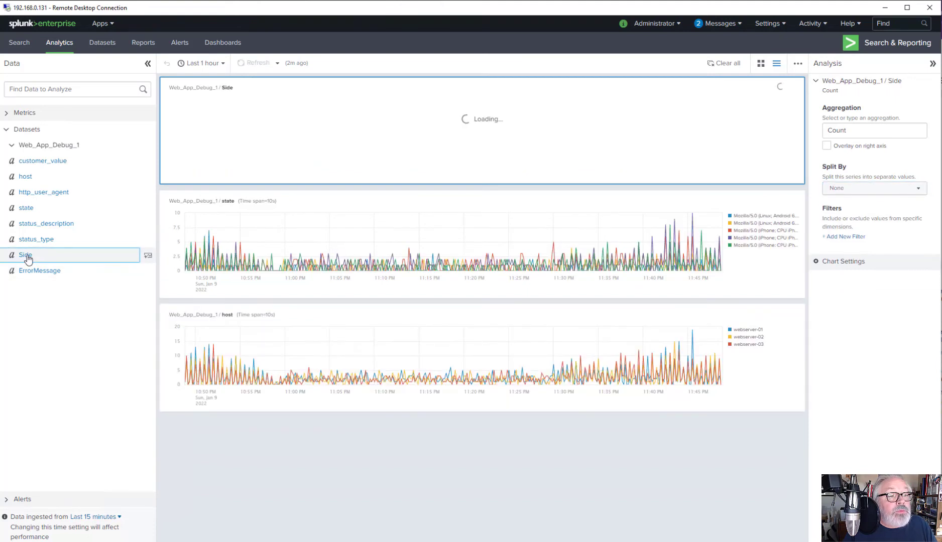
{"action": "left_click", "coordinate": [851, 188]}
{"action": "left_click", "coordinate": [843, 286]}
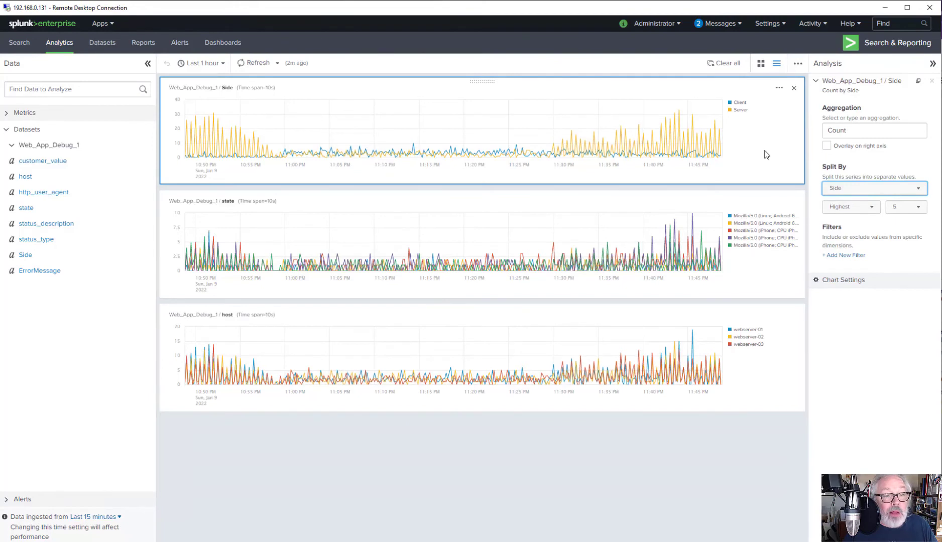
{"action": "left_click", "coordinate": [864, 192]}
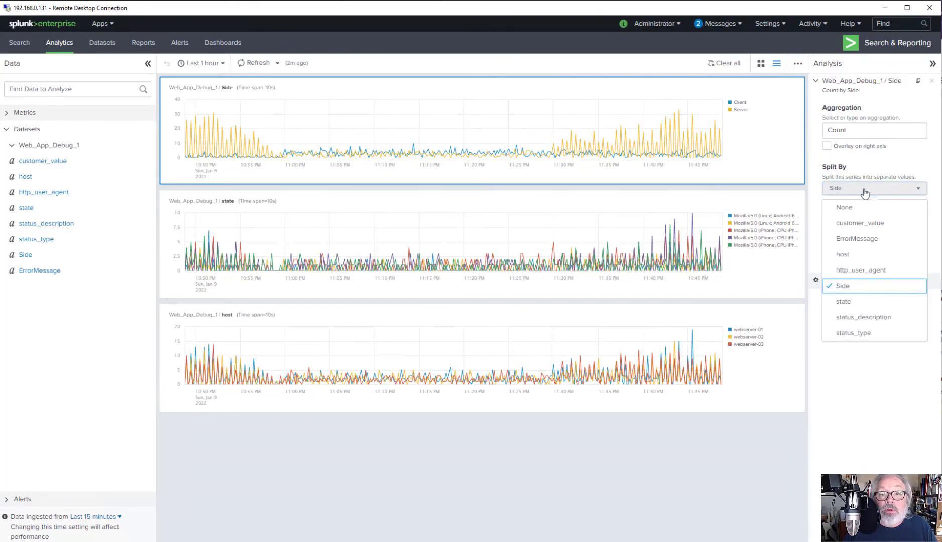
{"action": "left_click", "coordinate": [857, 255]}
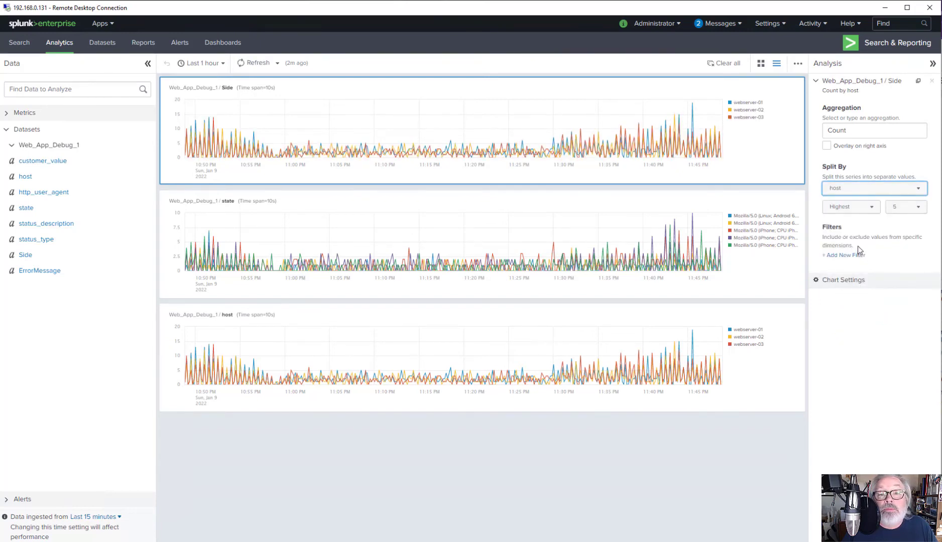
- Try splitting the Side count chart by status_description, and settle on Side as the split
{"action": "left_click", "coordinate": [854, 188]}
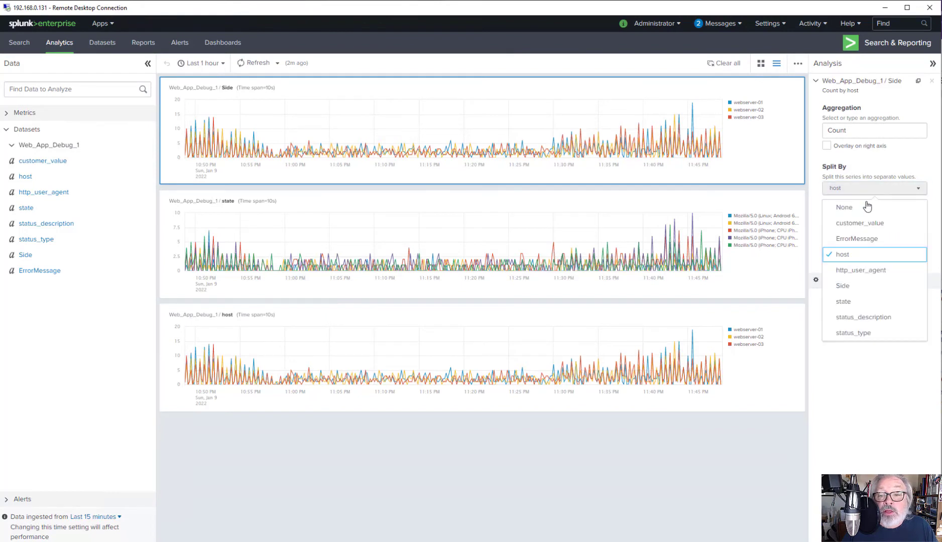
{"action": "left_click", "coordinate": [875, 318]}
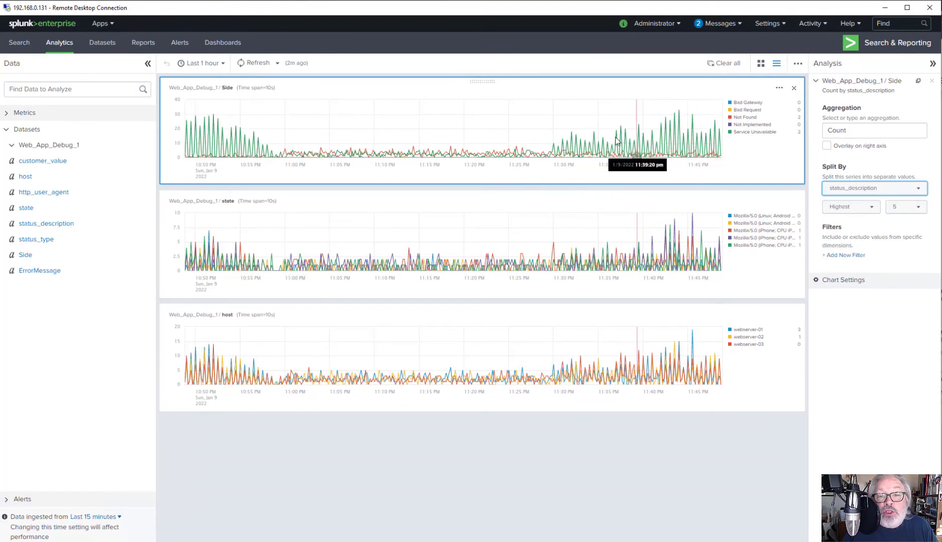
{"action": "left_click", "coordinate": [858, 189]}
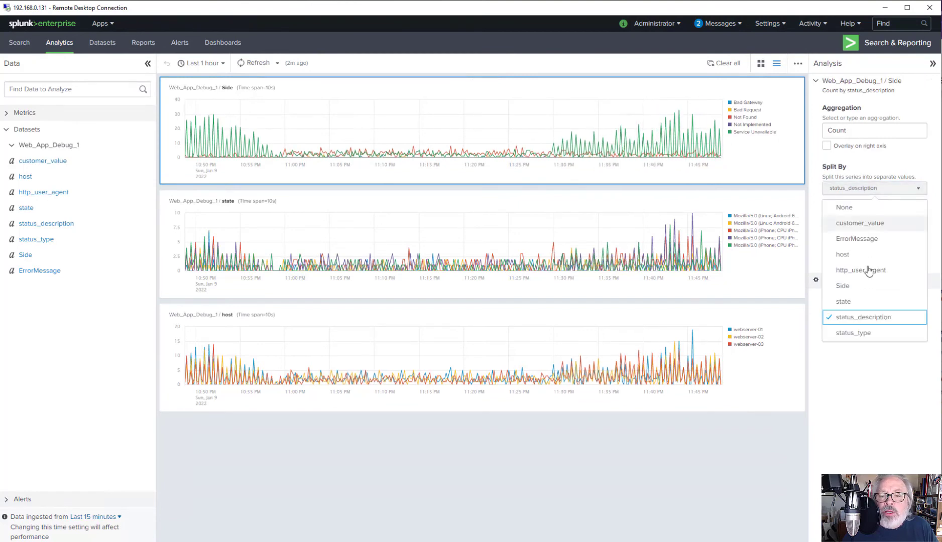
{"action": "left_click", "coordinate": [847, 287]}
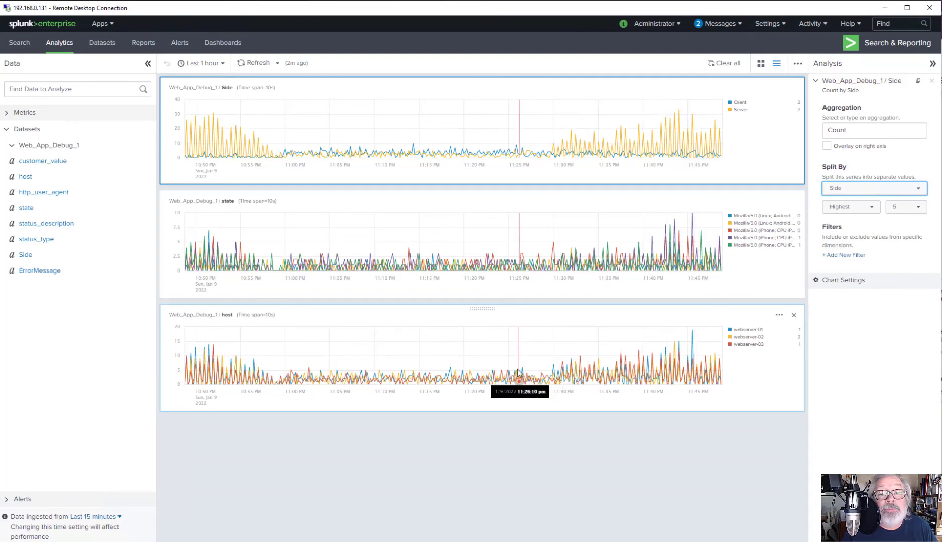
- Add a second count chart for the Side field and split it by status_description
{"action": "left_click", "coordinate": [31, 256]}
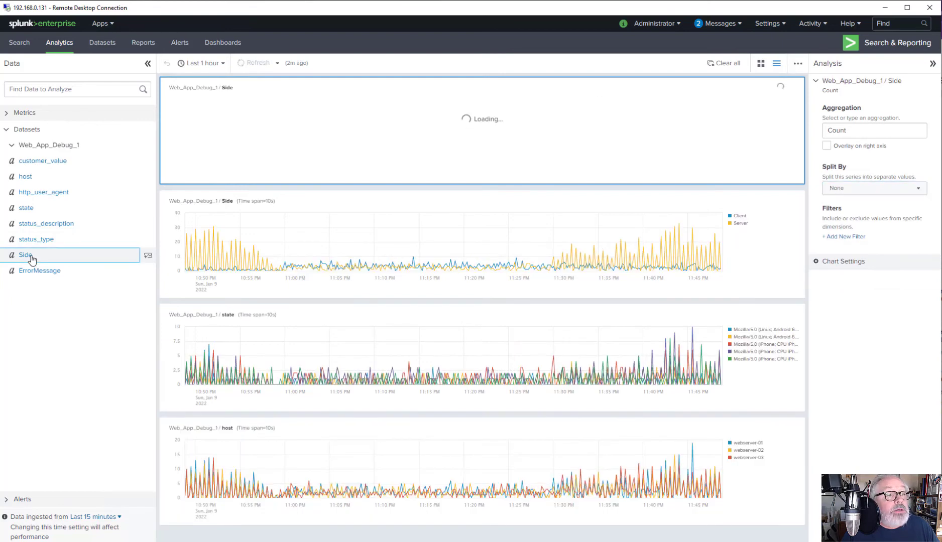
{"action": "left_click", "coordinate": [837, 188]}
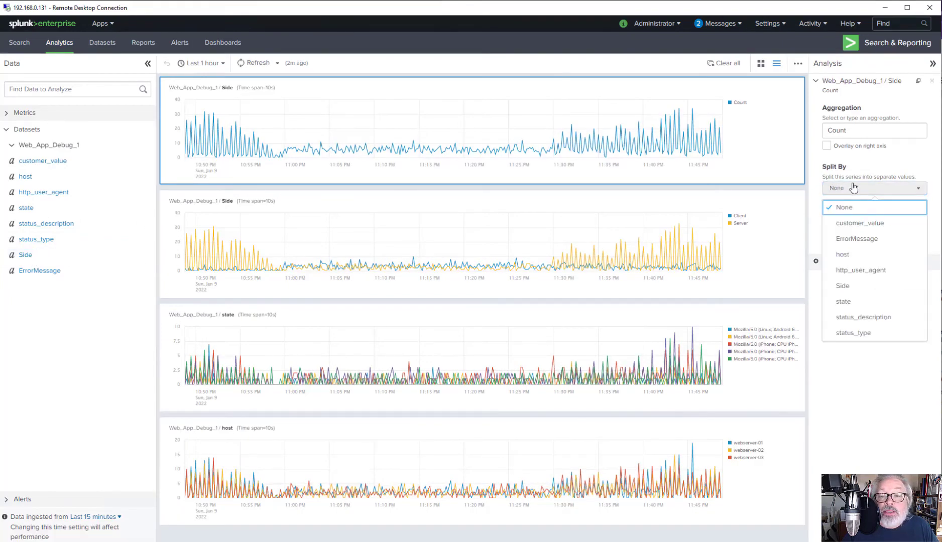
{"action": "left_click", "coordinate": [865, 317]}
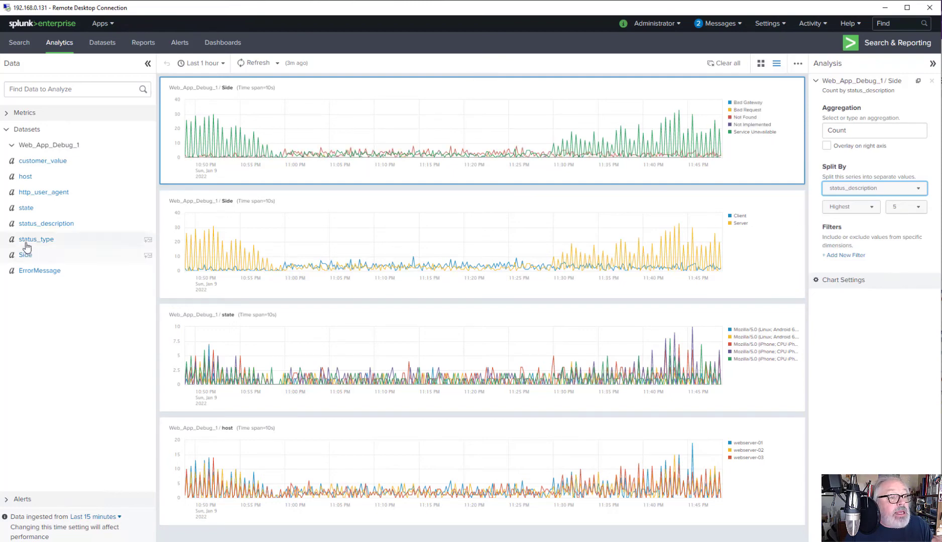
- Add a count chart for the customer_value field and split it by customer_value
{"action": "left_click", "coordinate": [39, 164]}
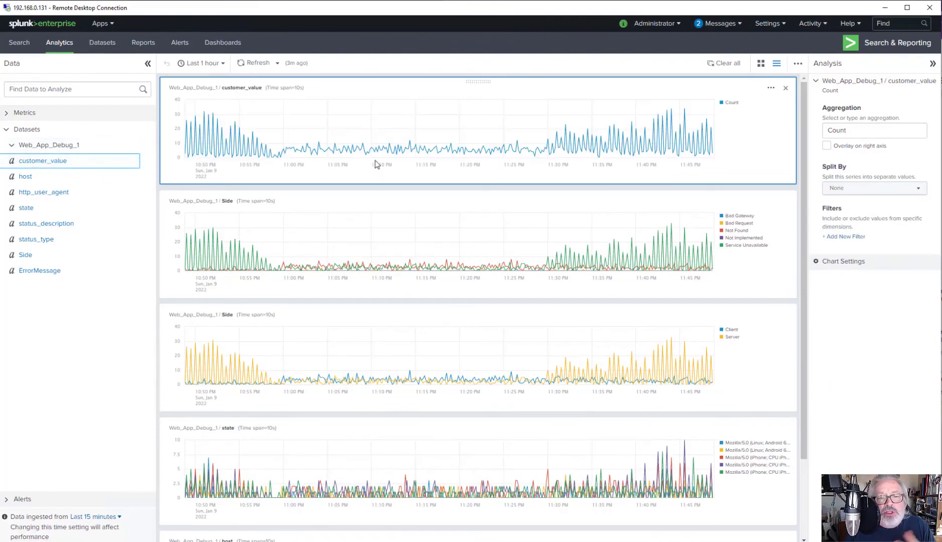
{"action": "left_click", "coordinate": [847, 190]}
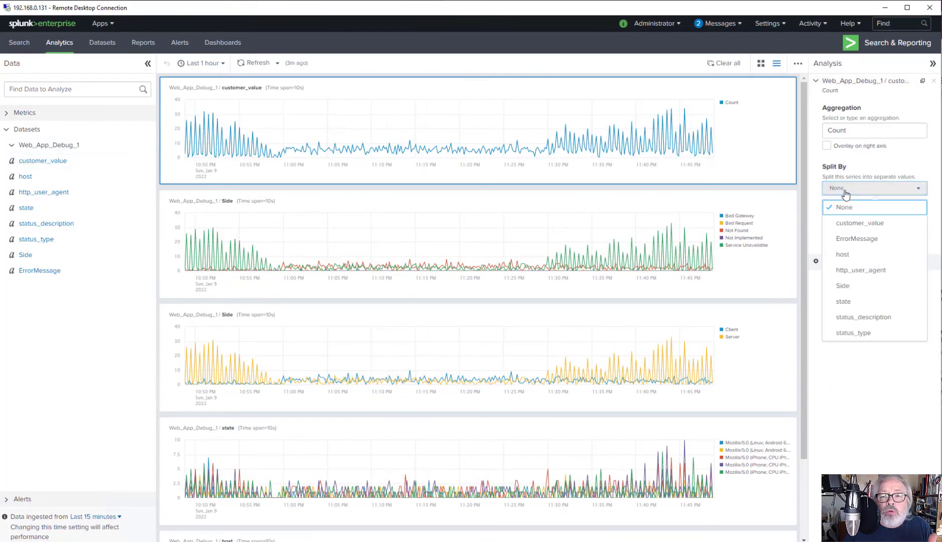
{"action": "left_click", "coordinate": [873, 224]}
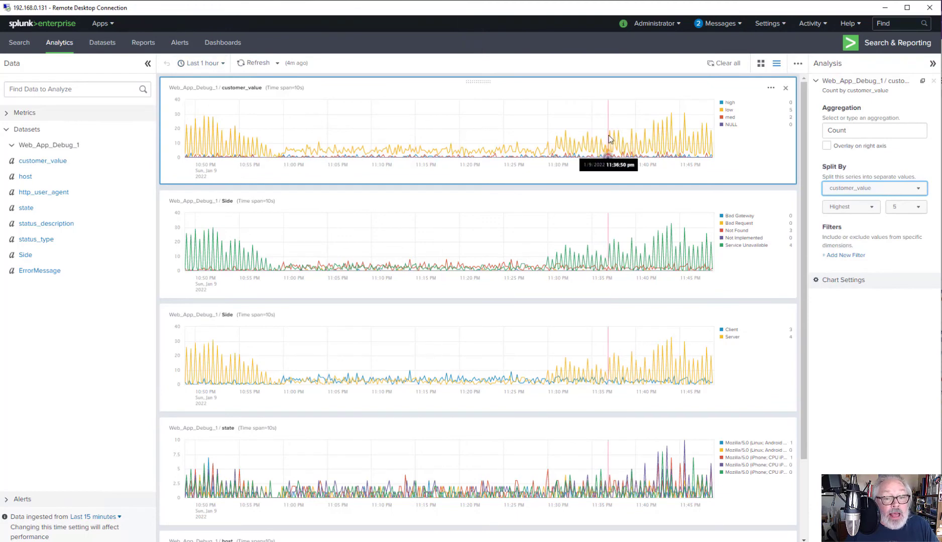
- Review the available time ranges without changing the selection, and refresh all the charts
{"action": "left_click", "coordinate": [205, 65]}
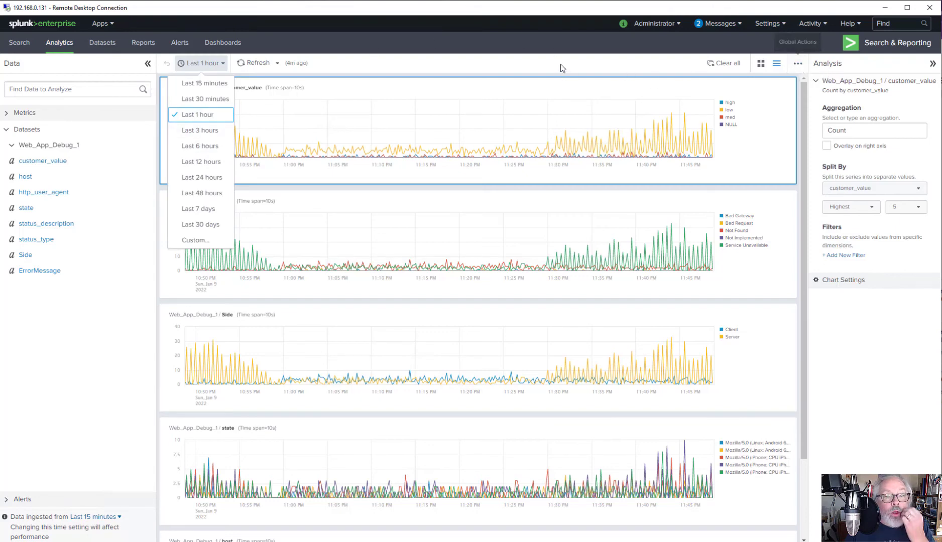
{"action": "left_click", "coordinate": [420, 61]}
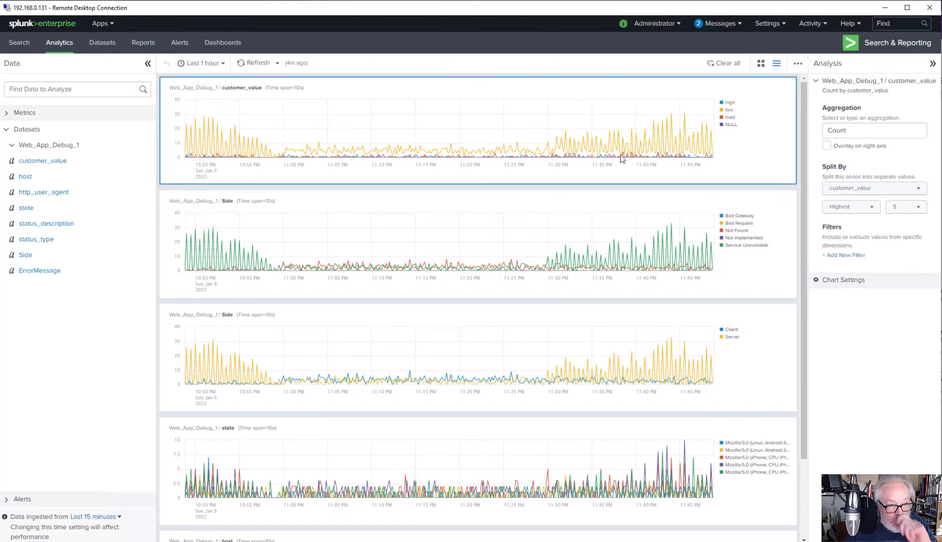
{"action": "left_click", "coordinate": [248, 64]}
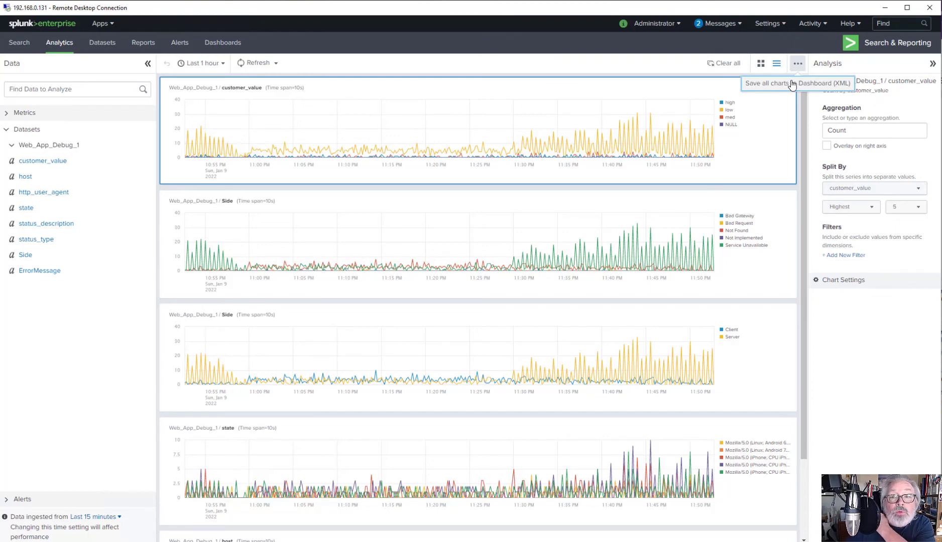
- Save all charts to a new dashboard titled "Web Debug Server Side Issues counts" with permissions set to Shared in App
{"action": "left_click", "coordinate": [792, 84]}
{"action": "left_click", "coordinate": [453, 116]}
{"action": "type", "text": "Web "}
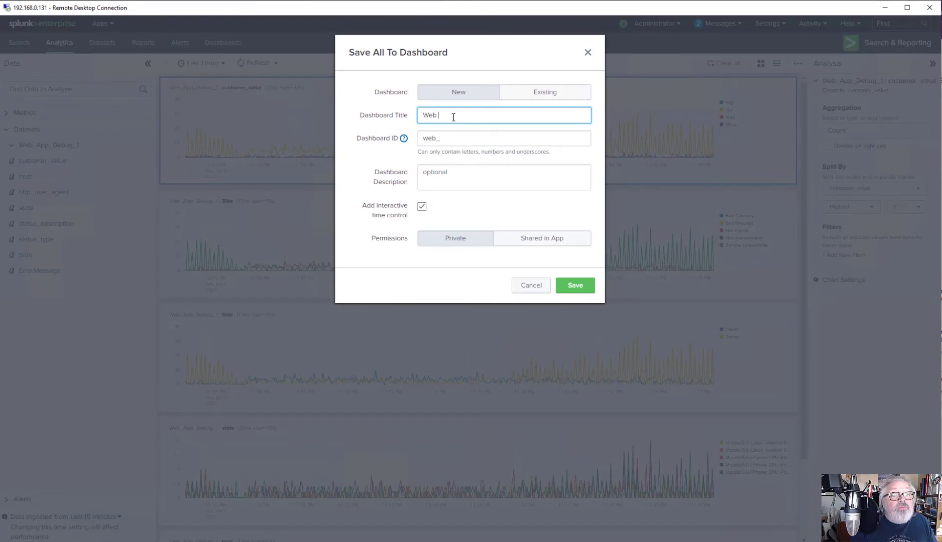
{"action": "type", "text": "Debug Server Side "}
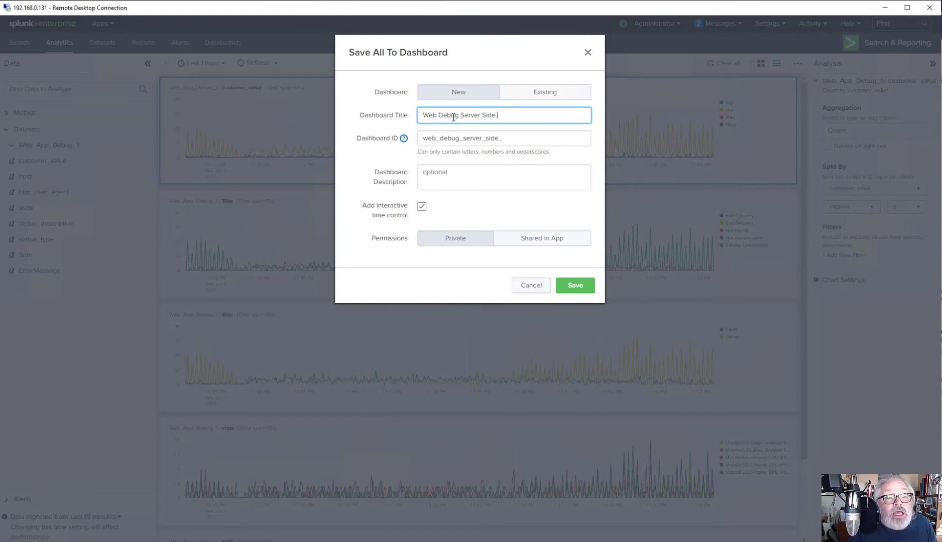
{"action": "type", "text": "Issu"}
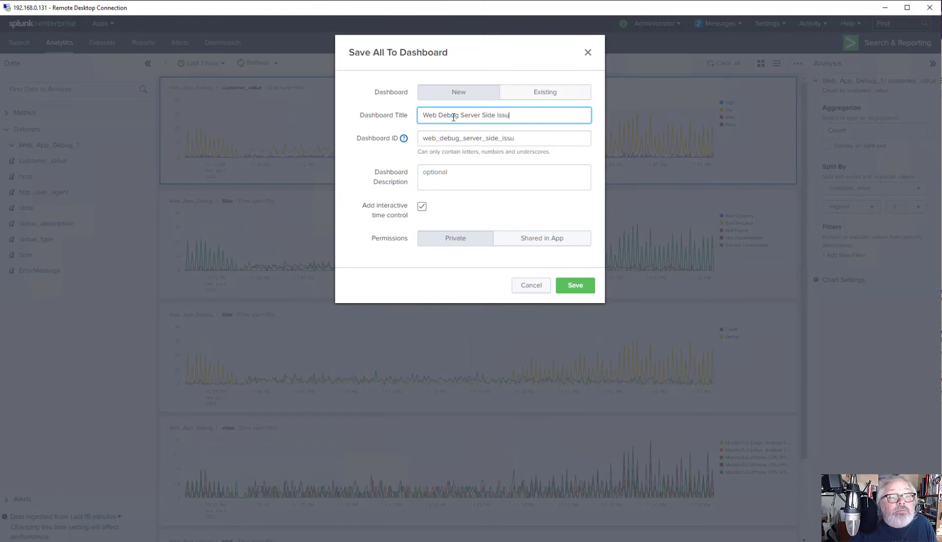
{"action": "type", "text": "es counts"}
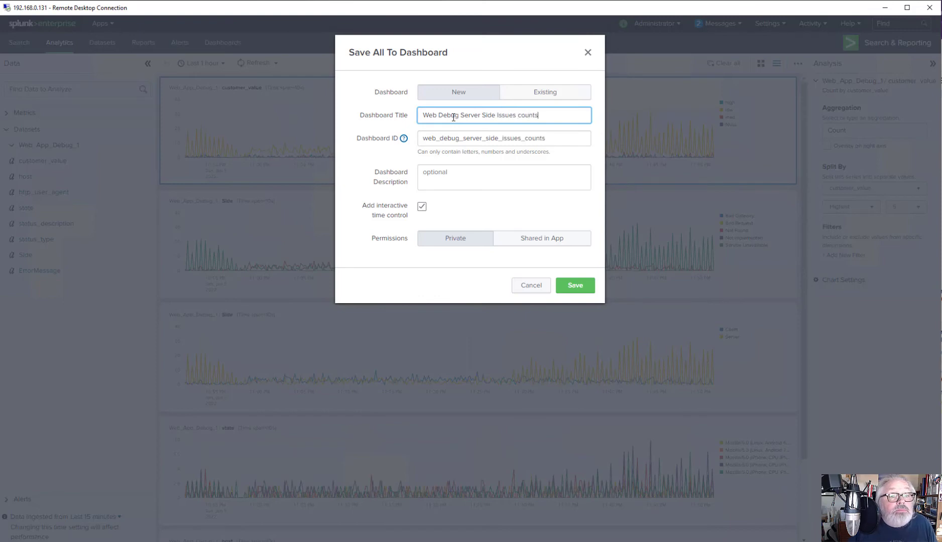
{"action": "left_click", "coordinate": [561, 240]}
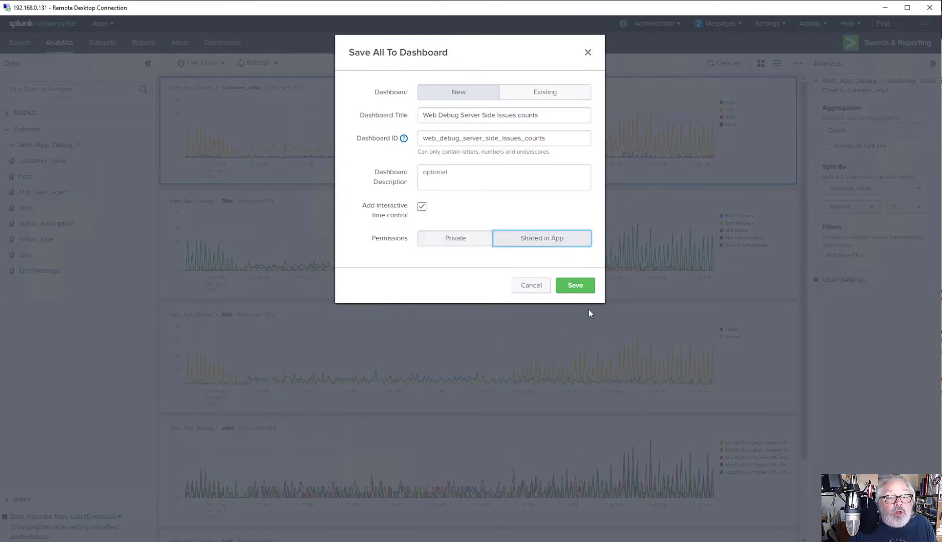
{"action": "left_click", "coordinate": [575, 286]}
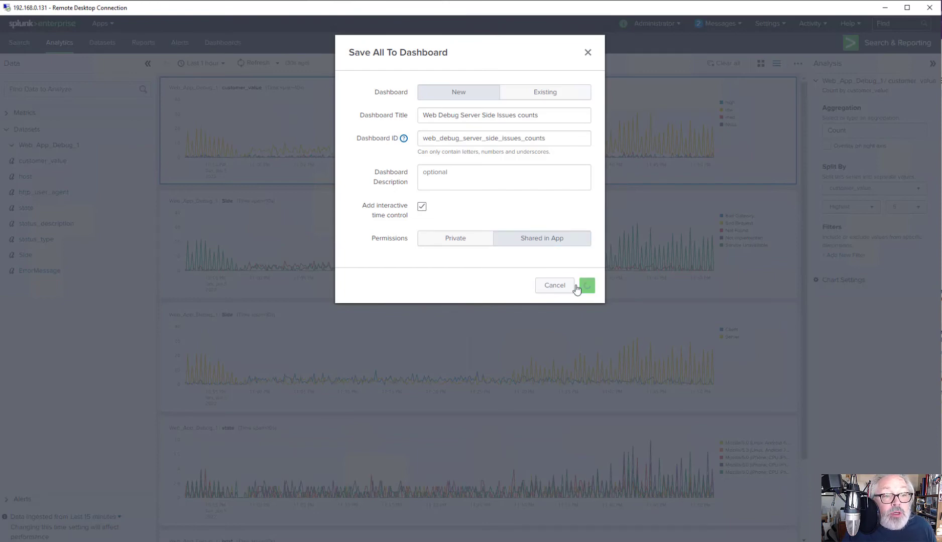
- View the saved dashboard and look through its customer_value, Side, state and host panels
{"action": "left_click", "coordinate": [593, 132]}
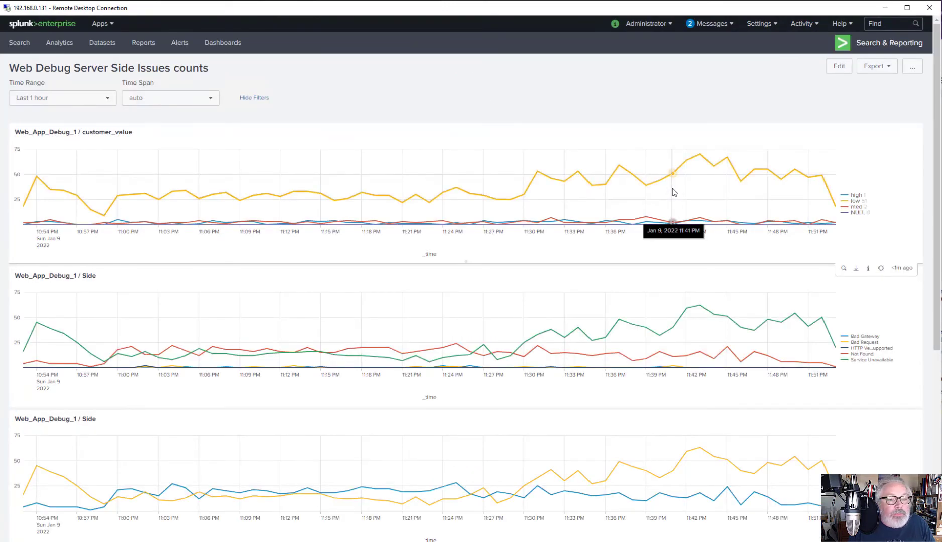
{"action": "scroll", "coordinate": [673, 192], "scroll_direction": "down", "scroll_amount": 6}
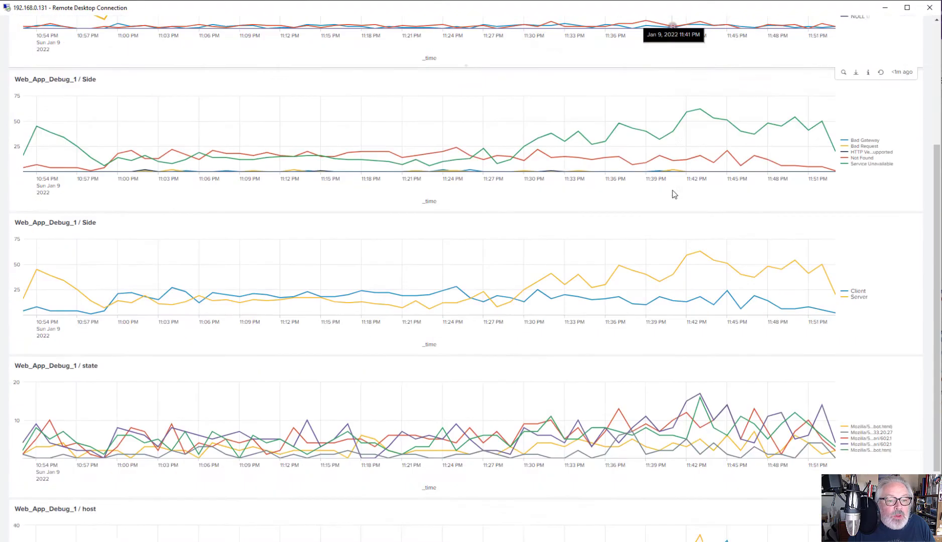
{"action": "scroll", "coordinate": [673, 193], "scroll_direction": "up", "scroll_amount": 6}
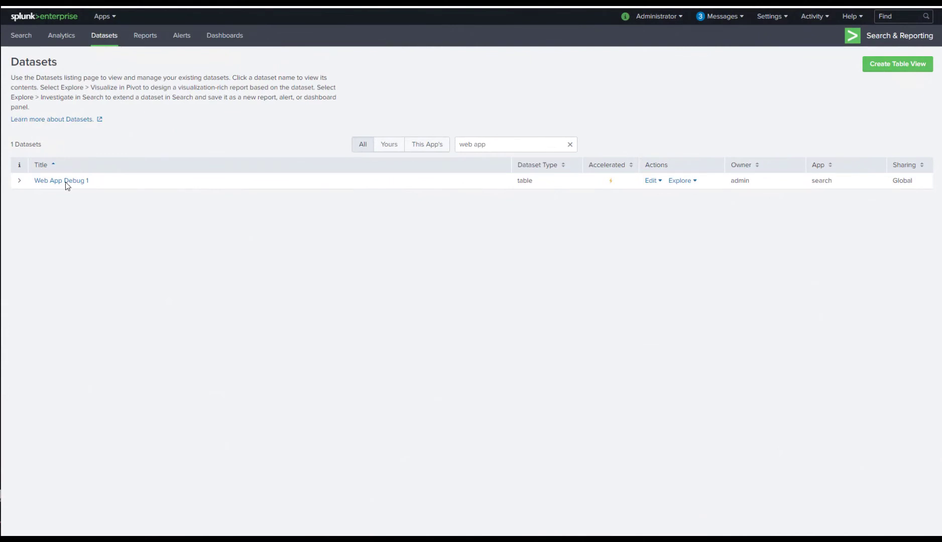
- Open the accelerated Web App Debug 1 dataset for table editing and accept the acceleration rebuild notice
{"action": "left_click", "coordinate": [653, 180]}
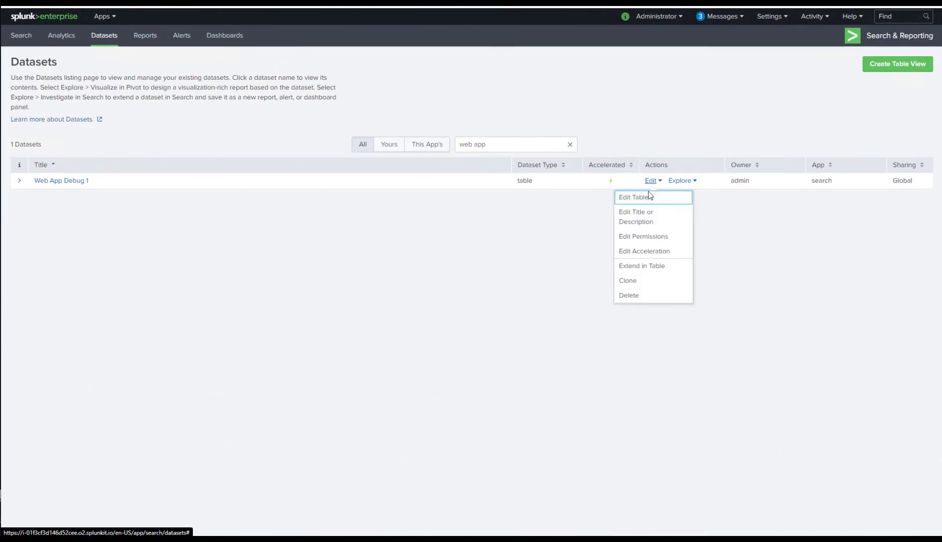
{"action": "left_click", "coordinate": [643, 197]}
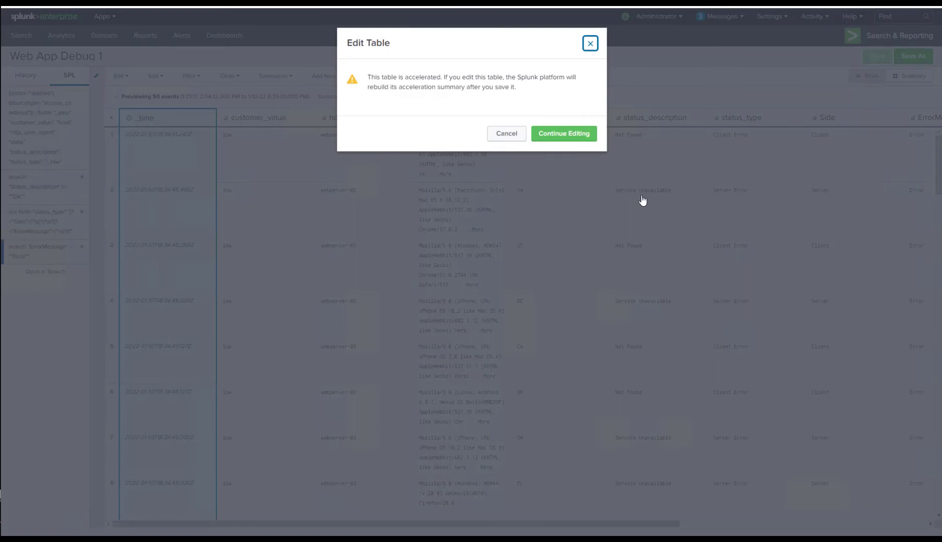
{"action": "left_click", "coordinate": [561, 137]}
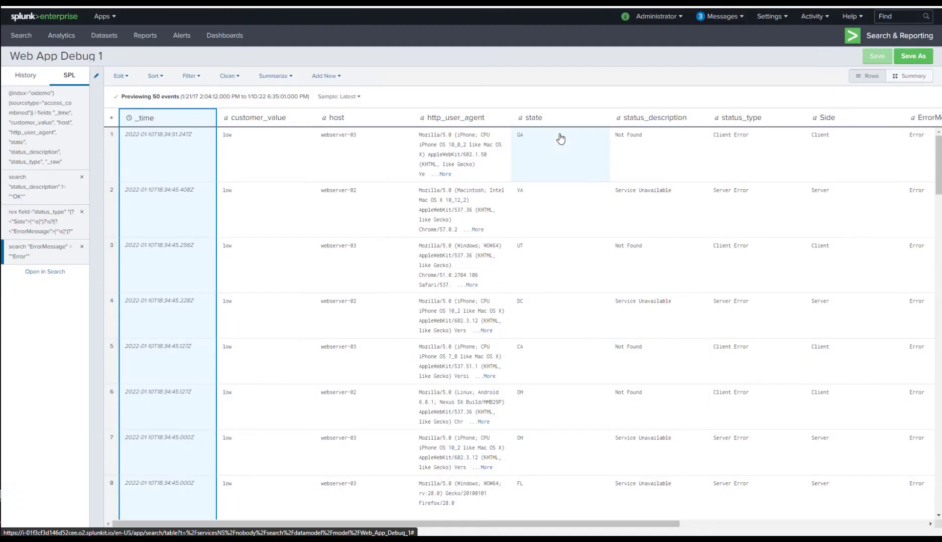
- Start a lookup join on the table's host column using the hoststatus lookup, matching host to host
{"action": "left_click", "coordinate": [352, 121]}
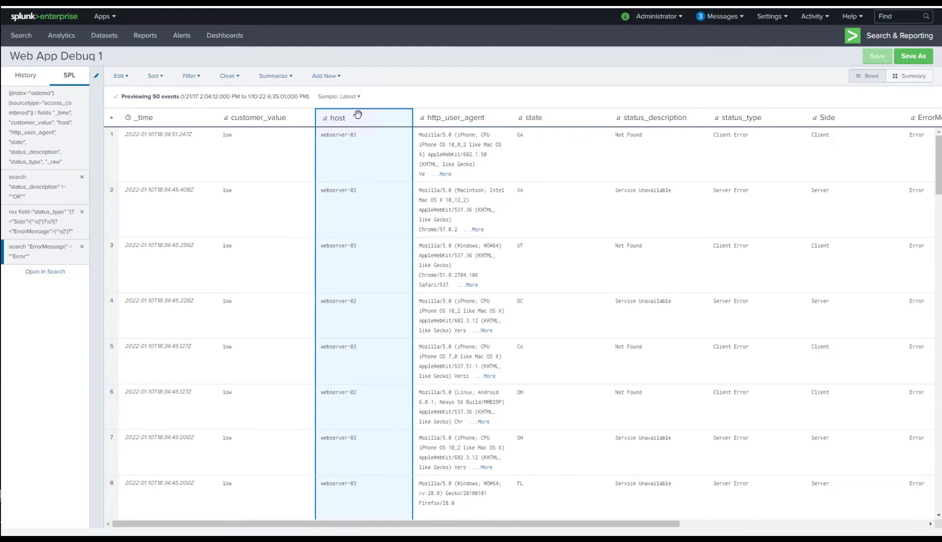
{"action": "left_click", "coordinate": [339, 78]}
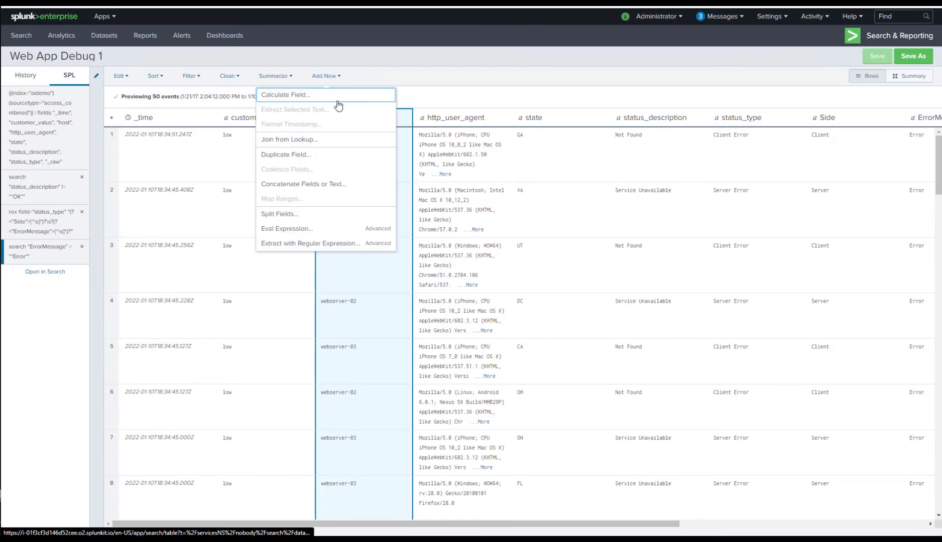
{"action": "left_click", "coordinate": [339, 142]}
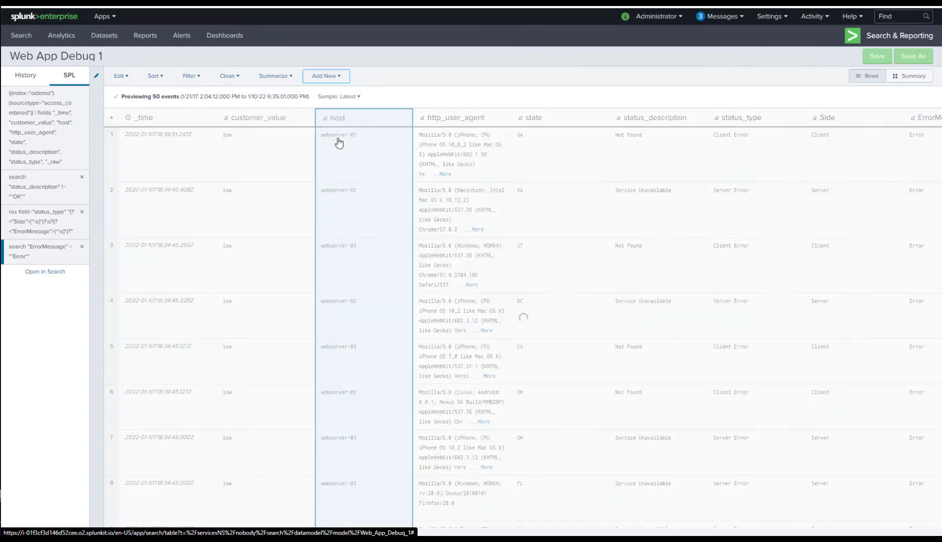
{"action": "left_click", "coordinate": [149, 106]}
{"action": "scroll", "coordinate": [126, 344], "scroll_direction": "down", "scroll_amount": 4}
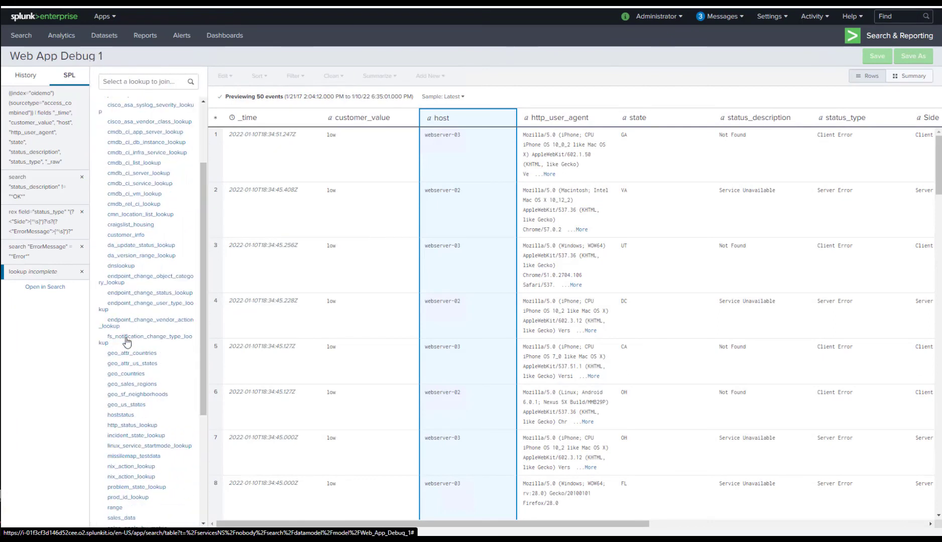
{"action": "left_click", "coordinate": [120, 317]}
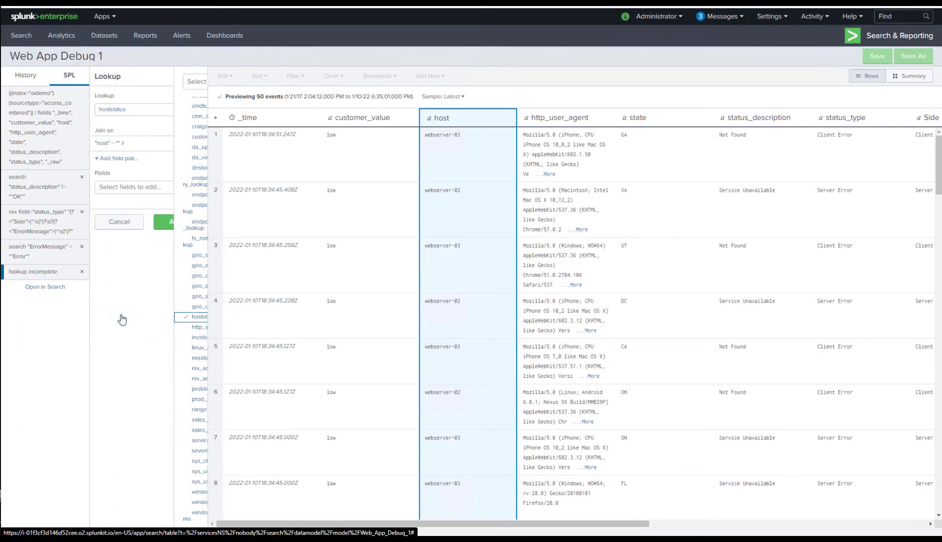
{"action": "left_click", "coordinate": [119, 158]}
{"action": "left_click", "coordinate": [114, 122]}
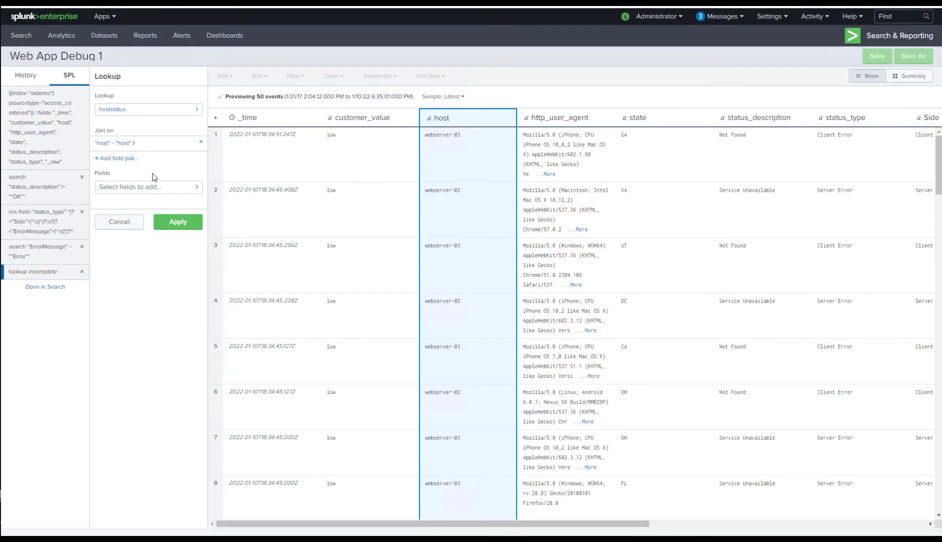
- Add the available, maintenance and restart fields from the hoststatus lookup, apply it, and review the new columns
{"action": "left_click", "coordinate": [147, 187]}
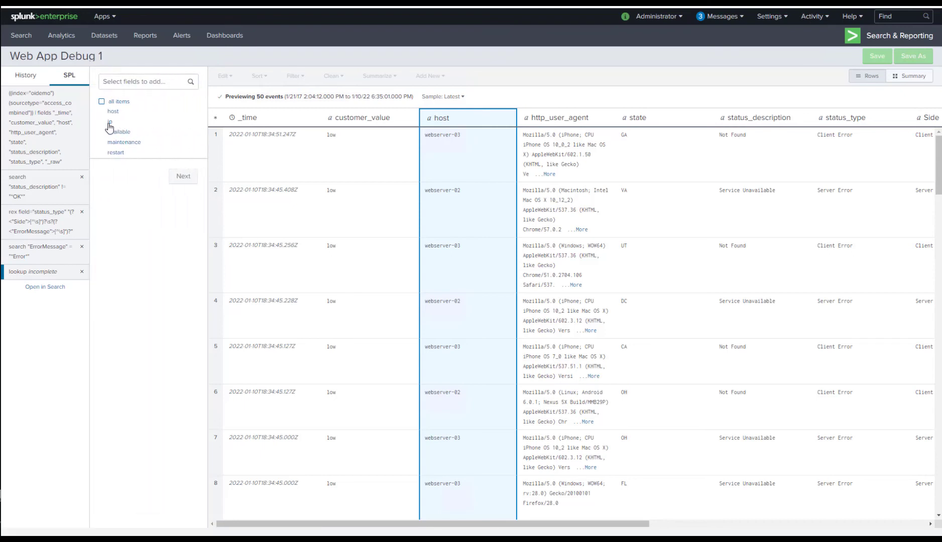
{"action": "left_click", "coordinate": [115, 133]}
{"action": "left_click", "coordinate": [137, 144]}
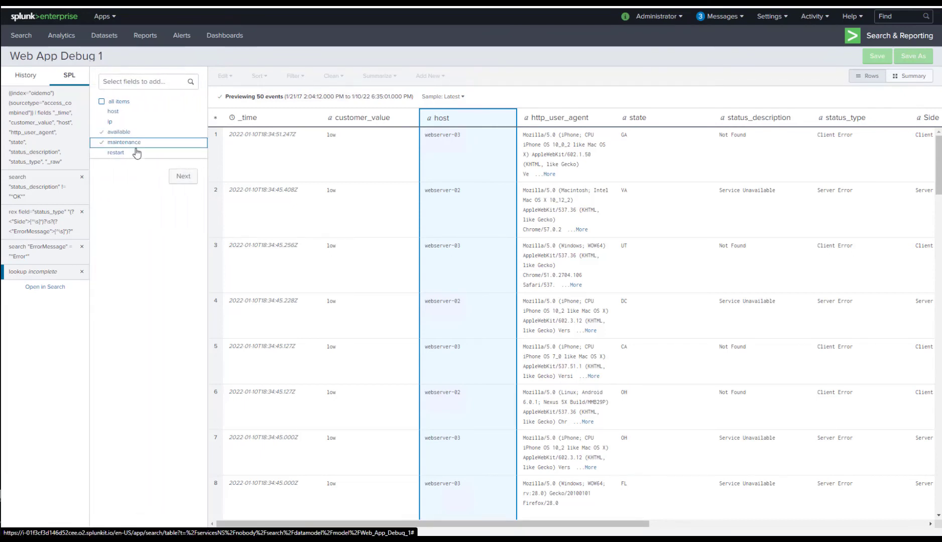
{"action": "left_click", "coordinate": [124, 156]}
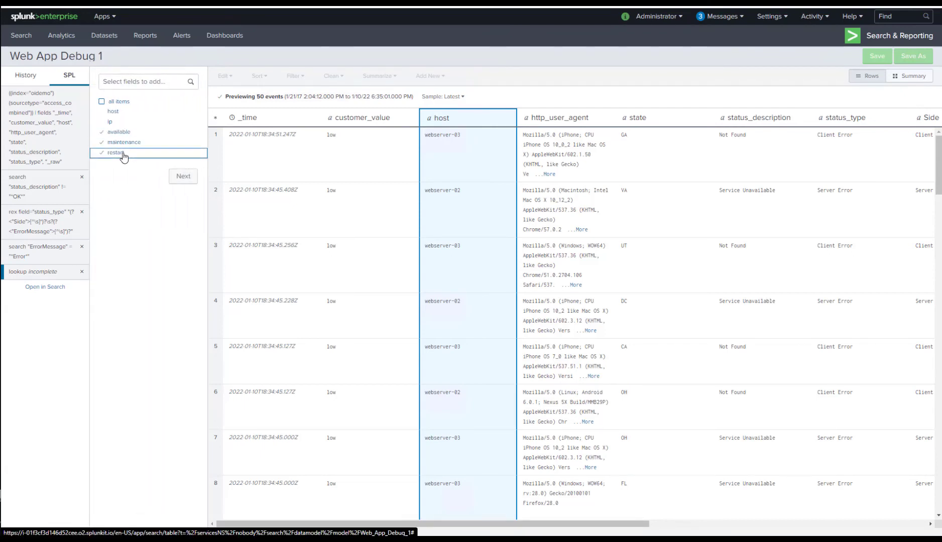
{"action": "left_click", "coordinate": [182, 178]}
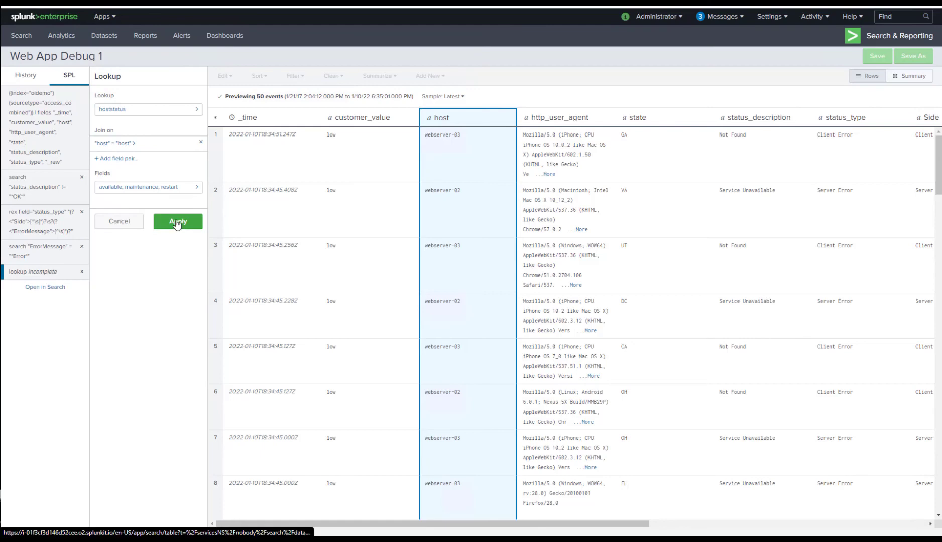
{"action": "left_click", "coordinate": [177, 223]}
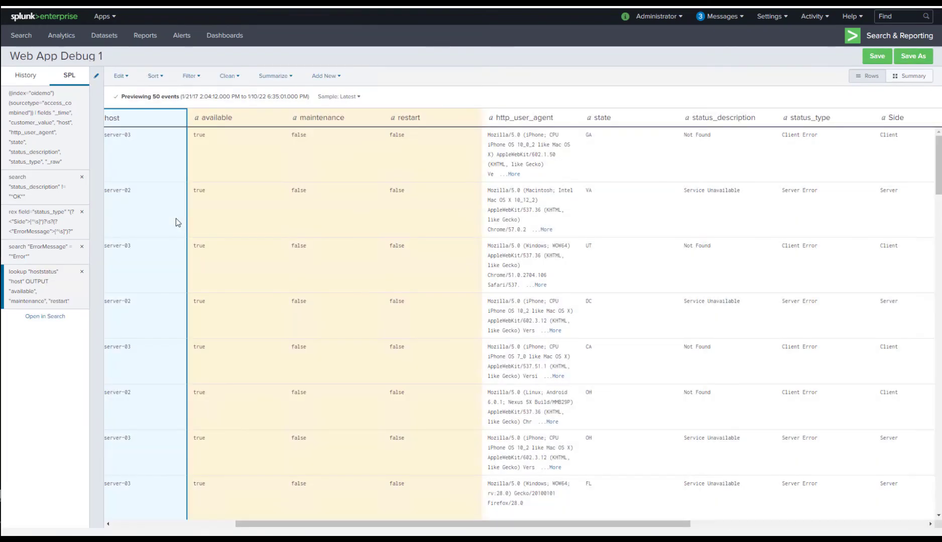
{"action": "left_click_drag", "start_coordinate": [407, 524], "coordinate": [349, 525]}
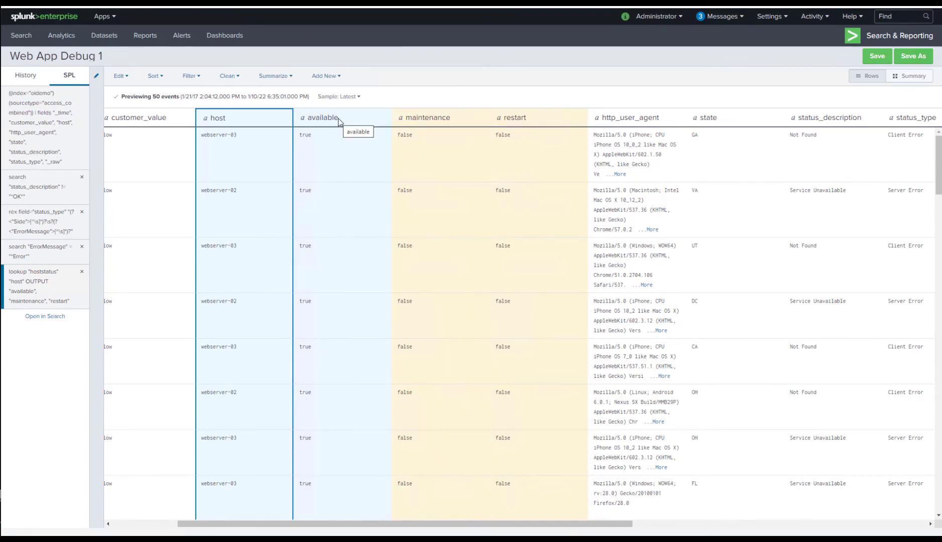
{"action": "scroll", "coordinate": [385, 185], "scroll_direction": "down", "scroll_amount": 10}
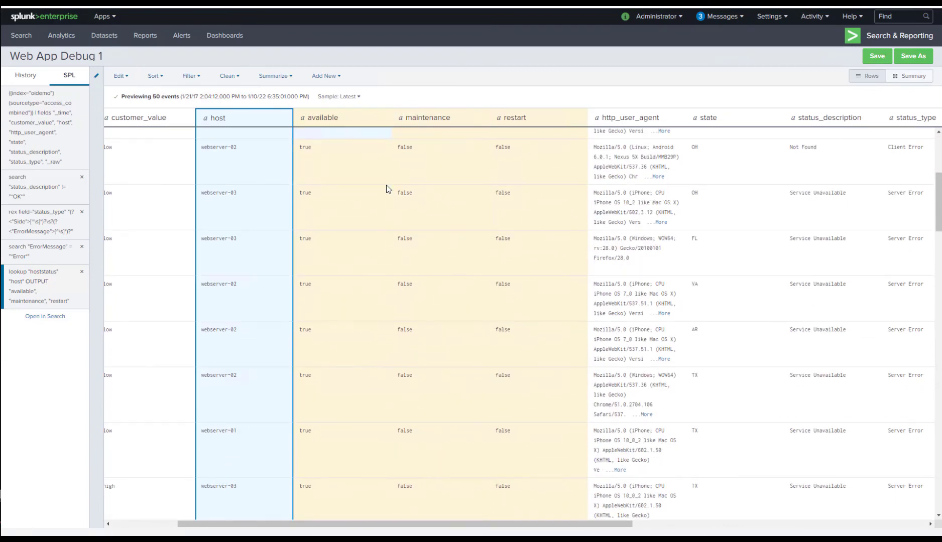
{"action": "scroll", "coordinate": [386, 190], "scroll_direction": "up", "scroll_amount": 5}
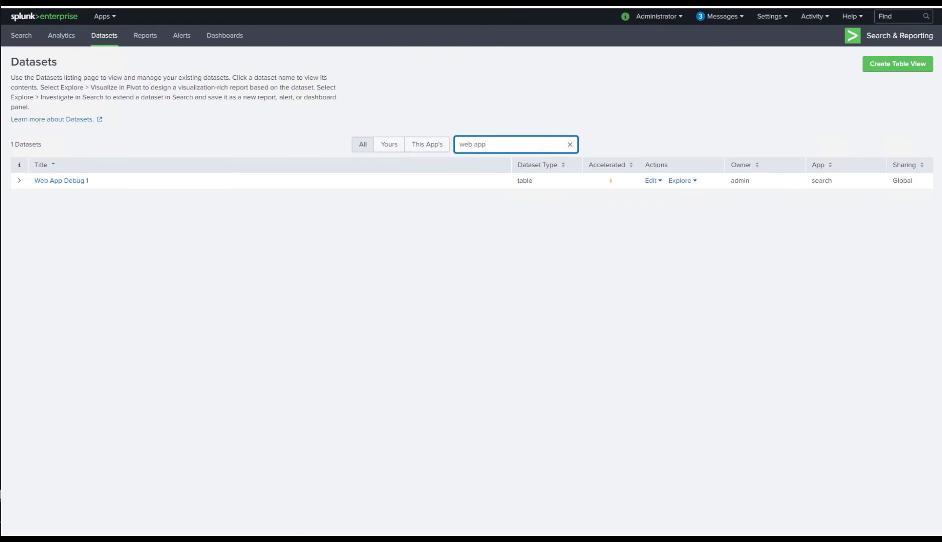
- Visualize the Web App Debug 1 dataset with Pivot and set its time filter to Last 24 hours
{"action": "left_click", "coordinate": [652, 180]}
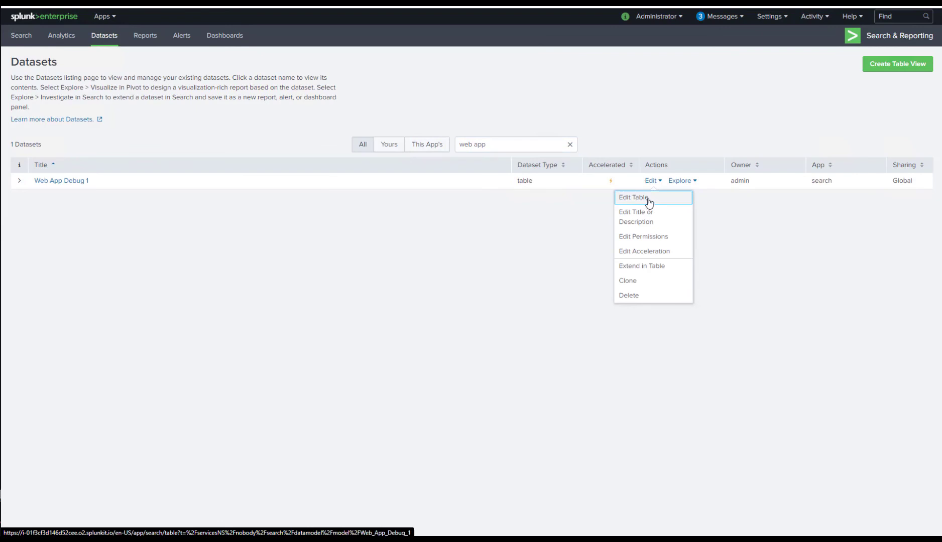
{"action": "left_click", "coordinate": [692, 184]}
{"action": "left_click", "coordinate": [692, 185]}
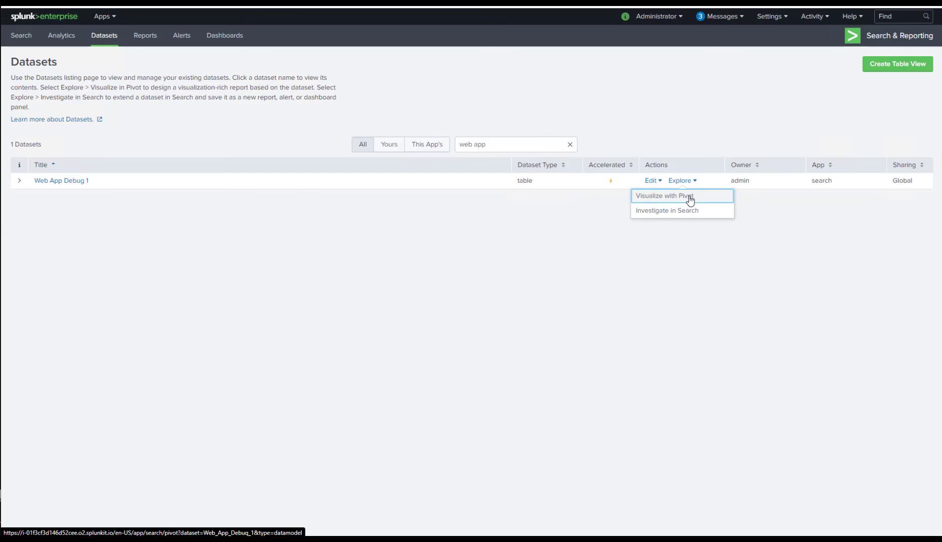
{"action": "left_click", "coordinate": [690, 198]}
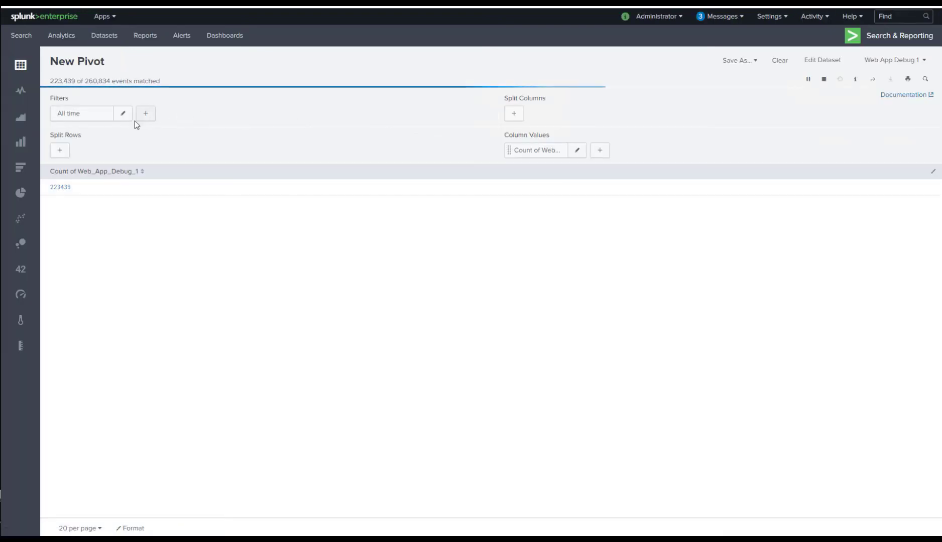
{"action": "left_click", "coordinate": [98, 118]}
{"action": "left_click", "coordinate": [196, 194]}
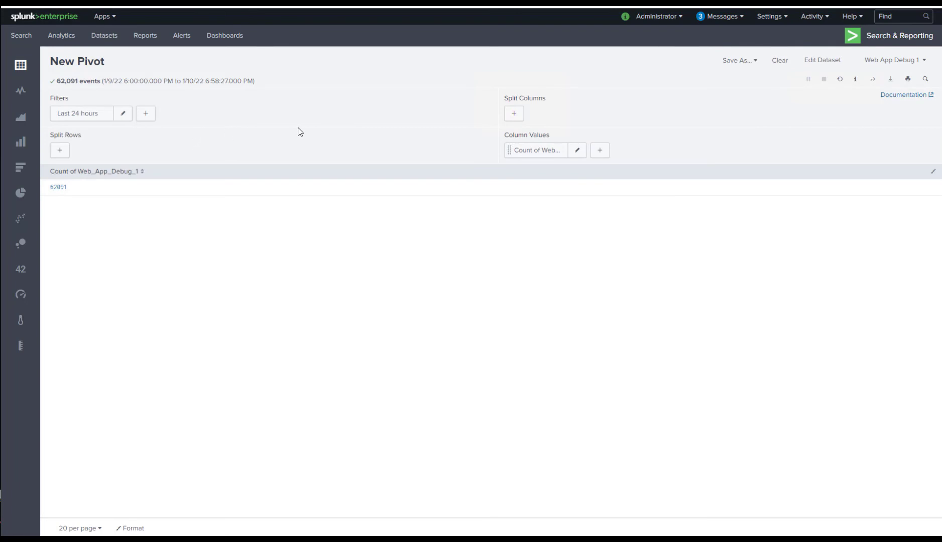
- Split the pivot's rows by host and its columns by Side, displayed as a bar chart
{"action": "left_click", "coordinate": [60, 150]}
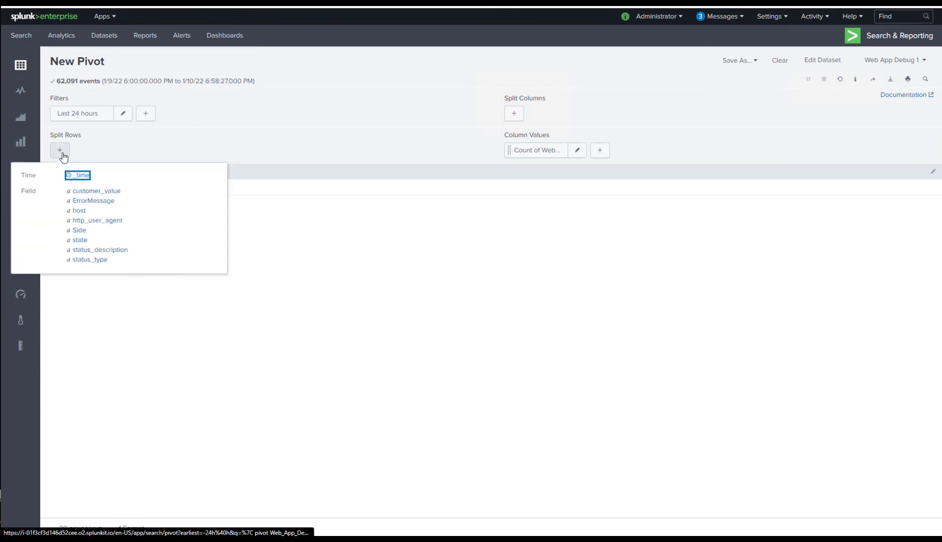
{"action": "left_click", "coordinate": [81, 212]}
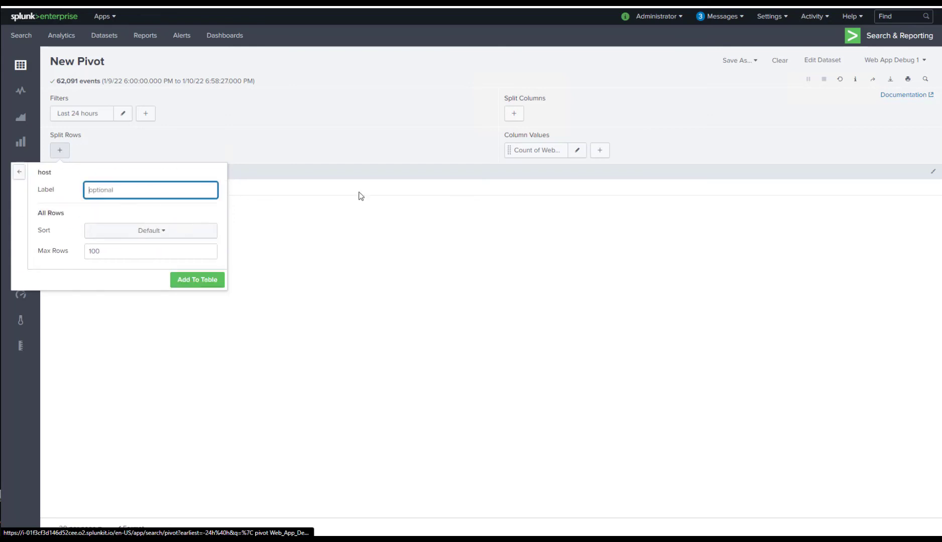
{"action": "left_click", "coordinate": [196, 283]}
{"action": "left_click", "coordinate": [513, 114]}
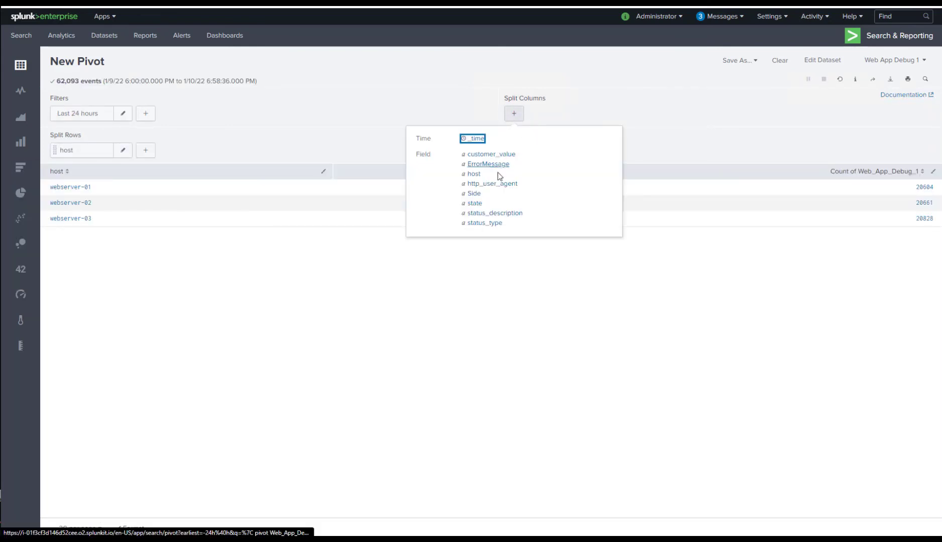
{"action": "left_click", "coordinate": [476, 194]}
{"action": "left_click", "coordinate": [591, 222]}
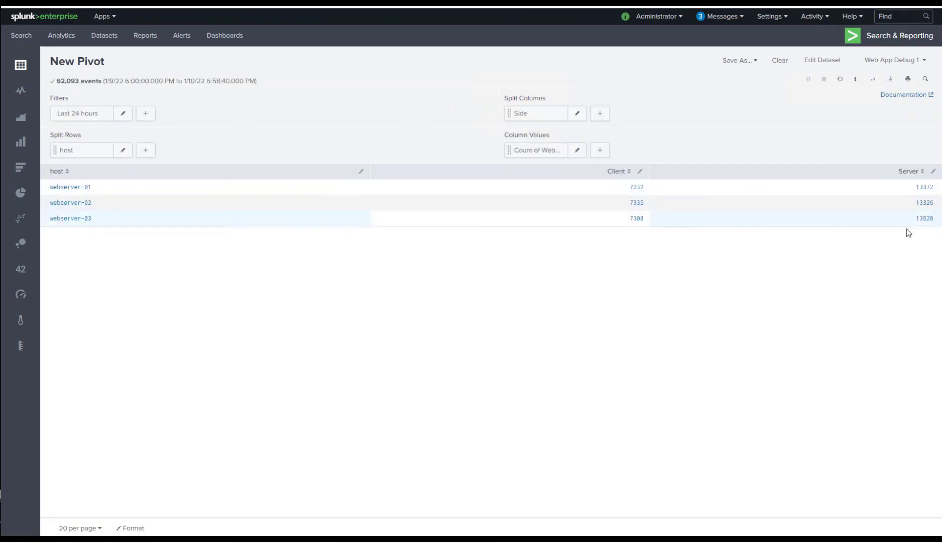
{"action": "left_click", "coordinate": [21, 169]}
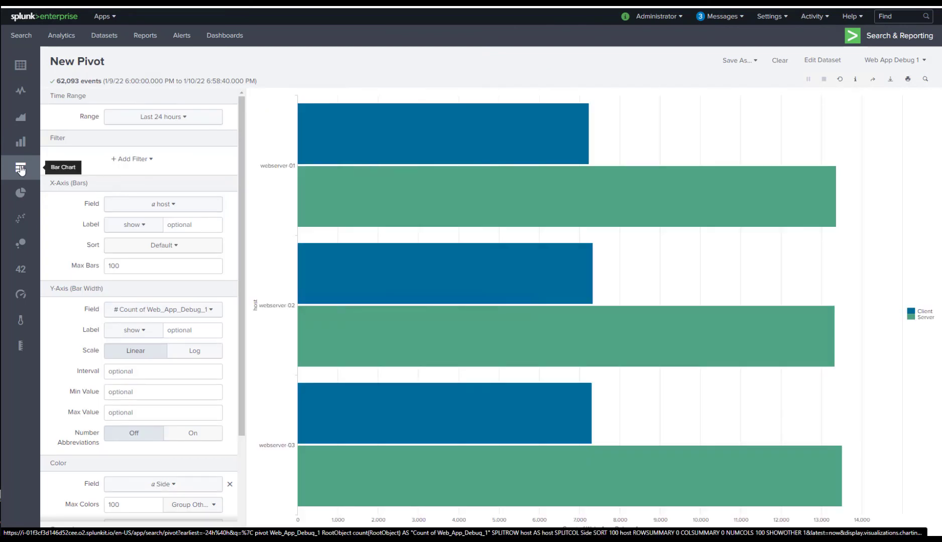